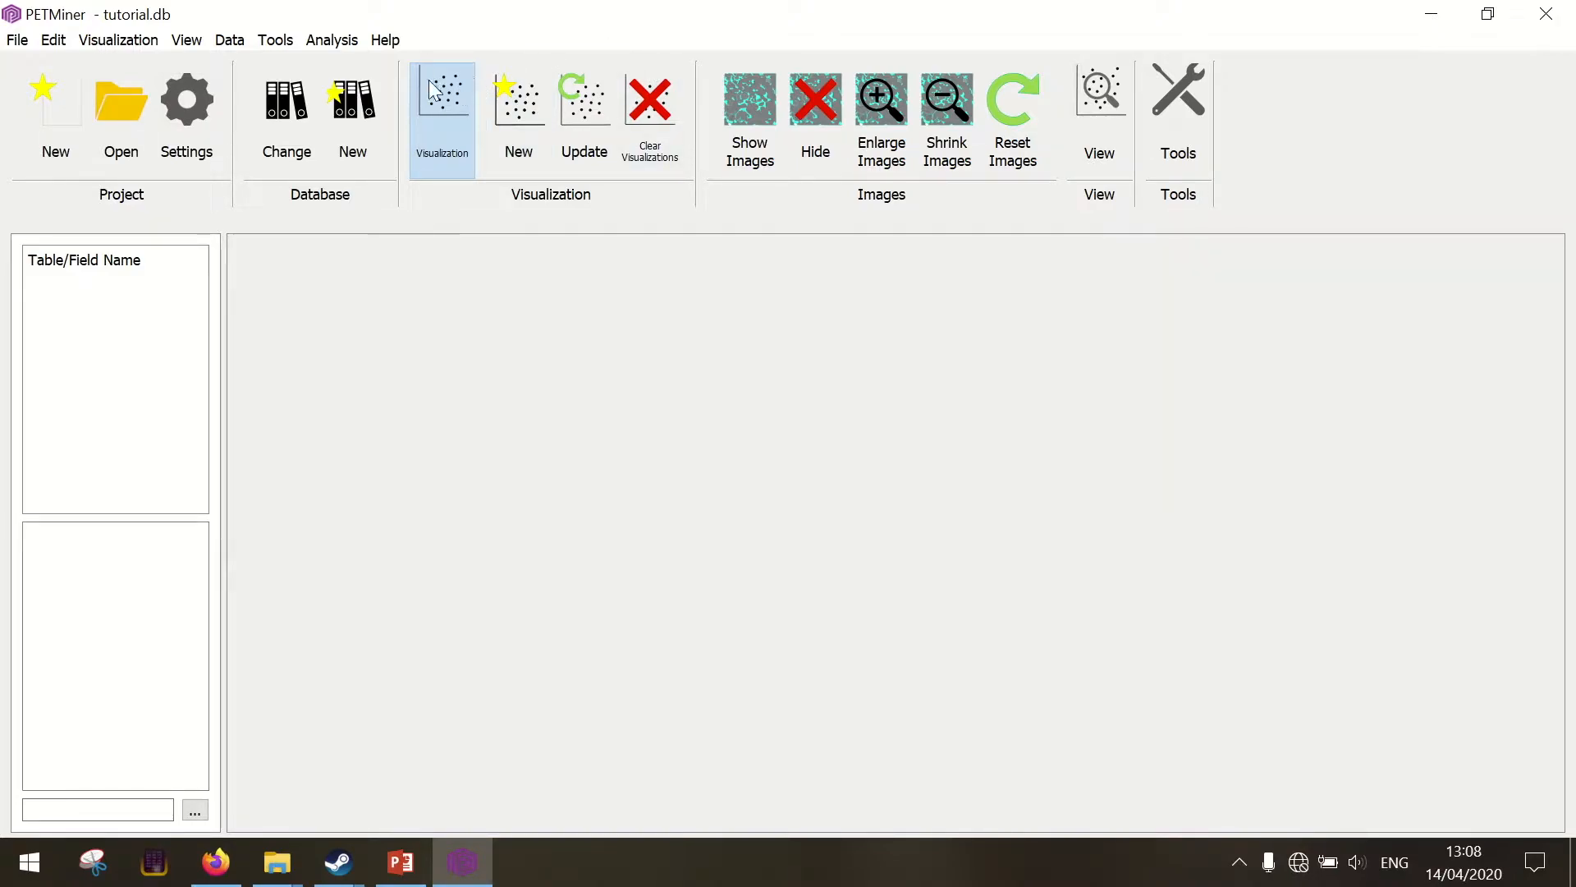
Change the active database to PETRIVA_basin.db
click(233, 42)
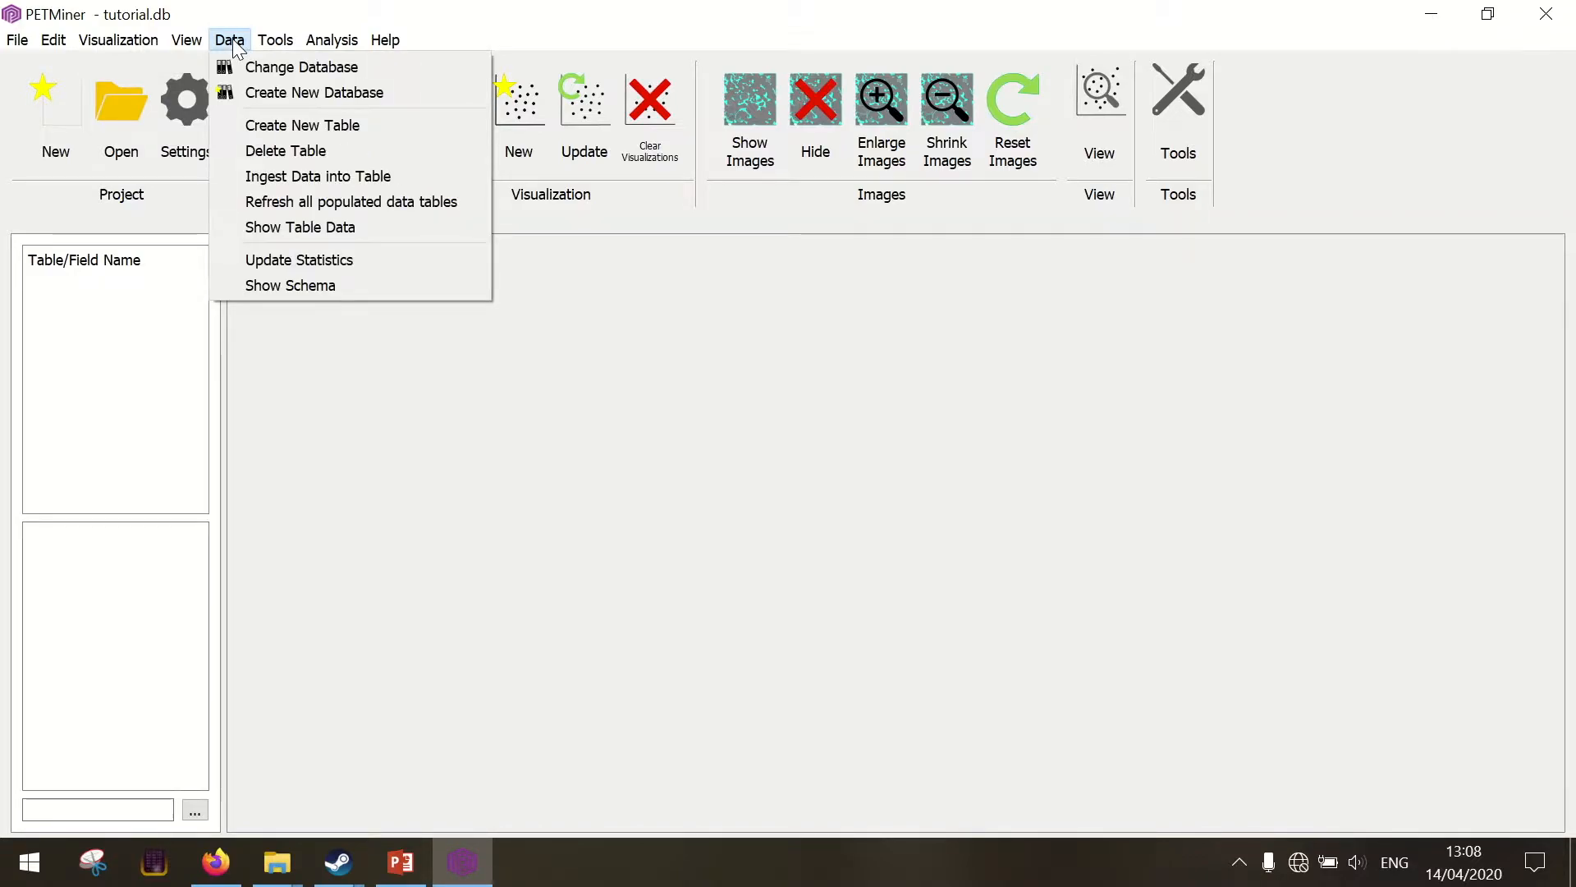
click(275, 69)
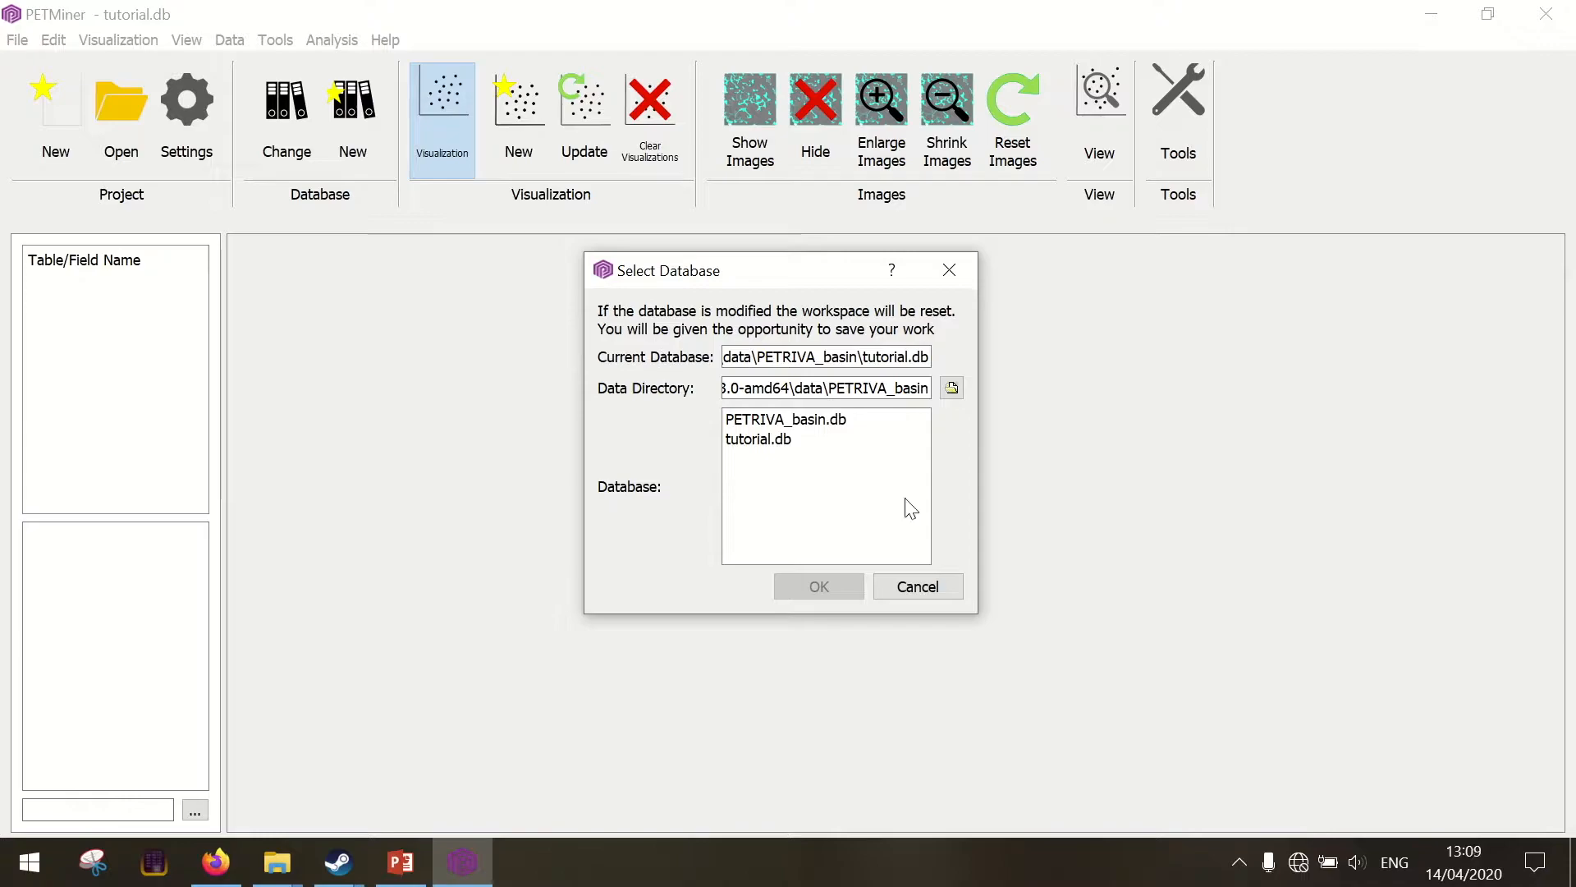
click(780, 418)
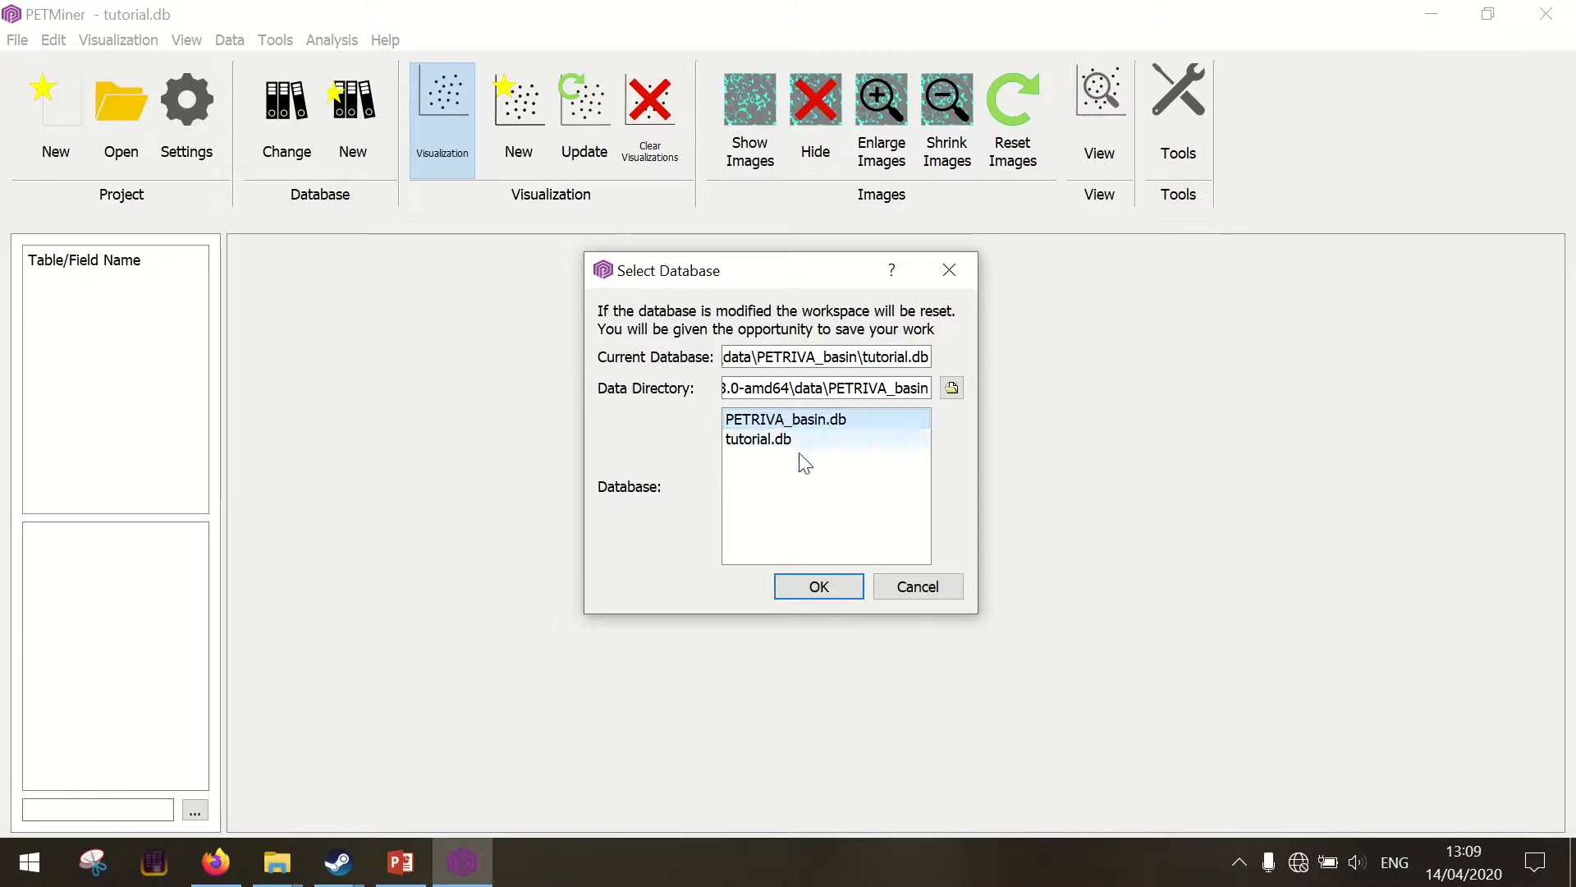
click(803, 592)
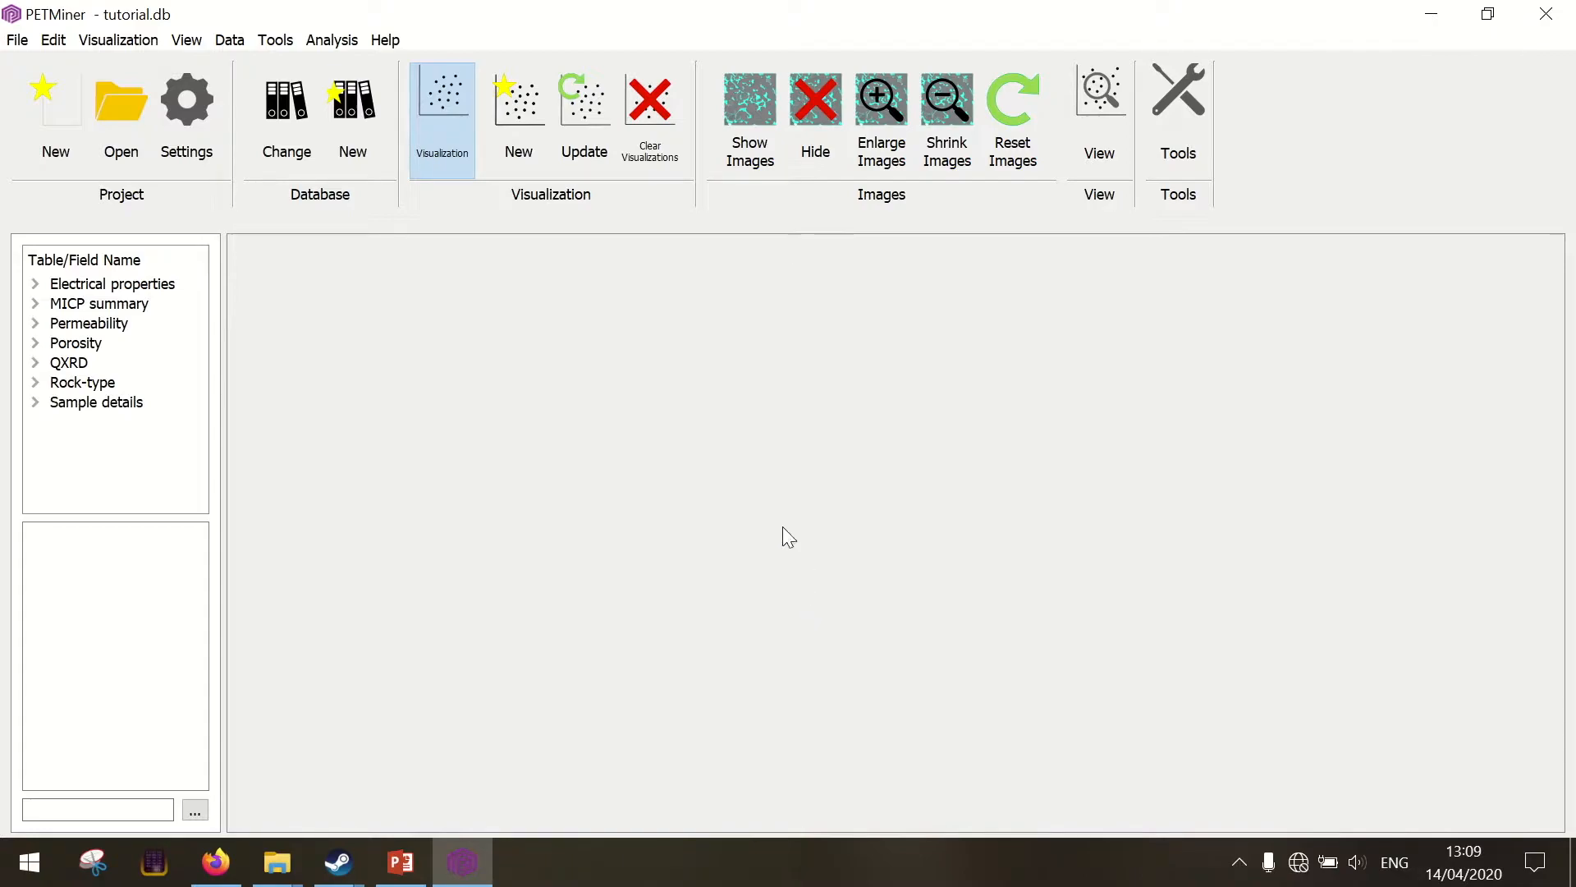
Start a new visualization with Porosity at 5000 psi net stress on X and Kg at 5000 psi net stress on Y
click(514, 125)
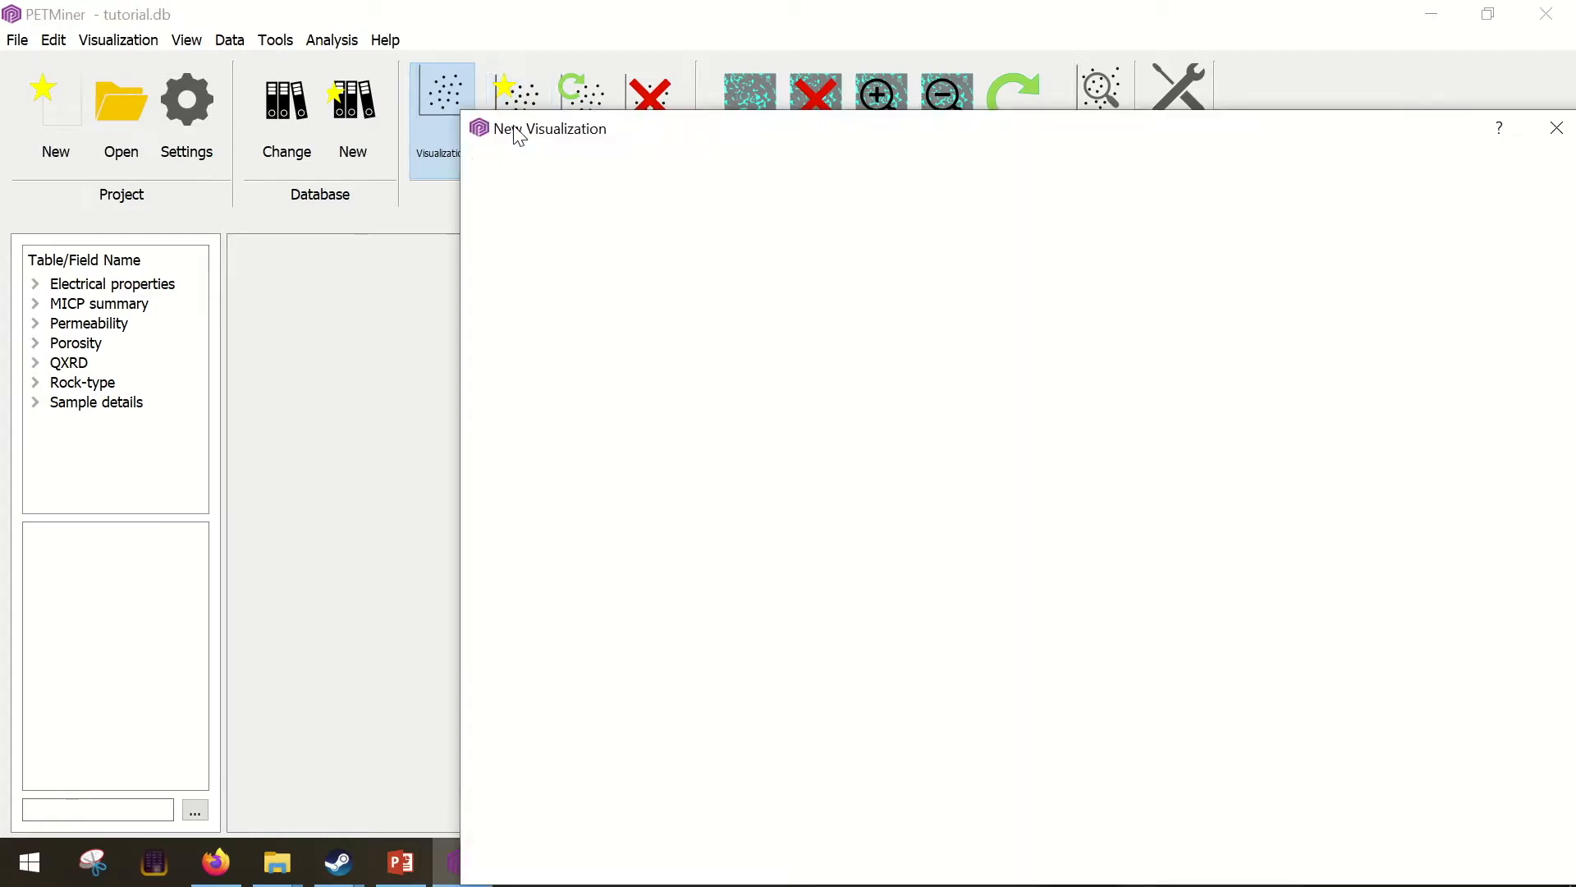
drag(567, 143, 374, 72)
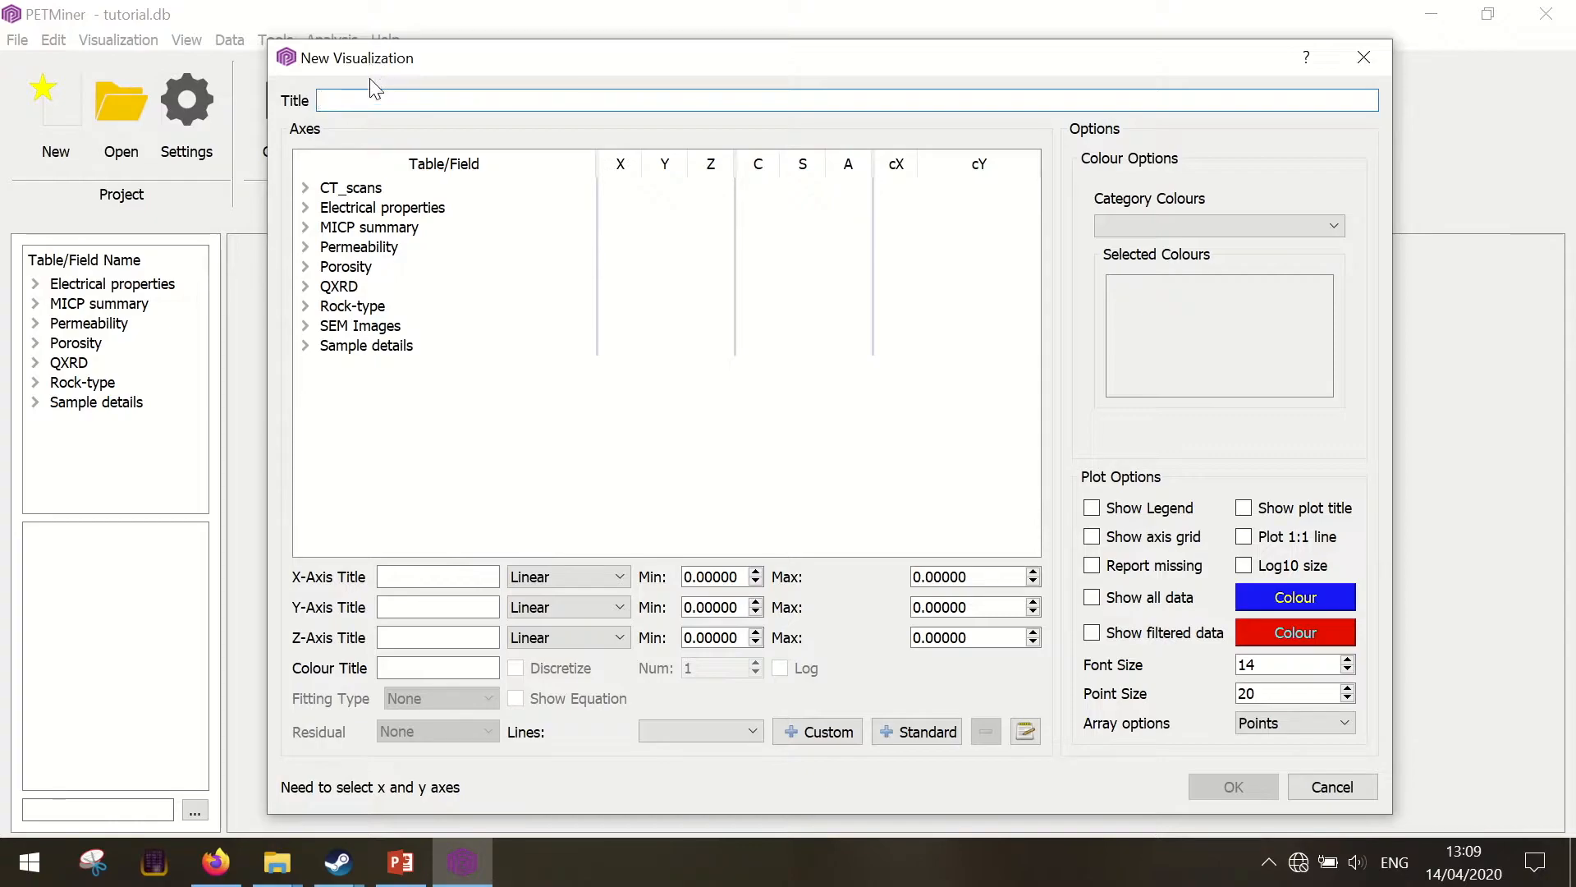
click(307, 268)
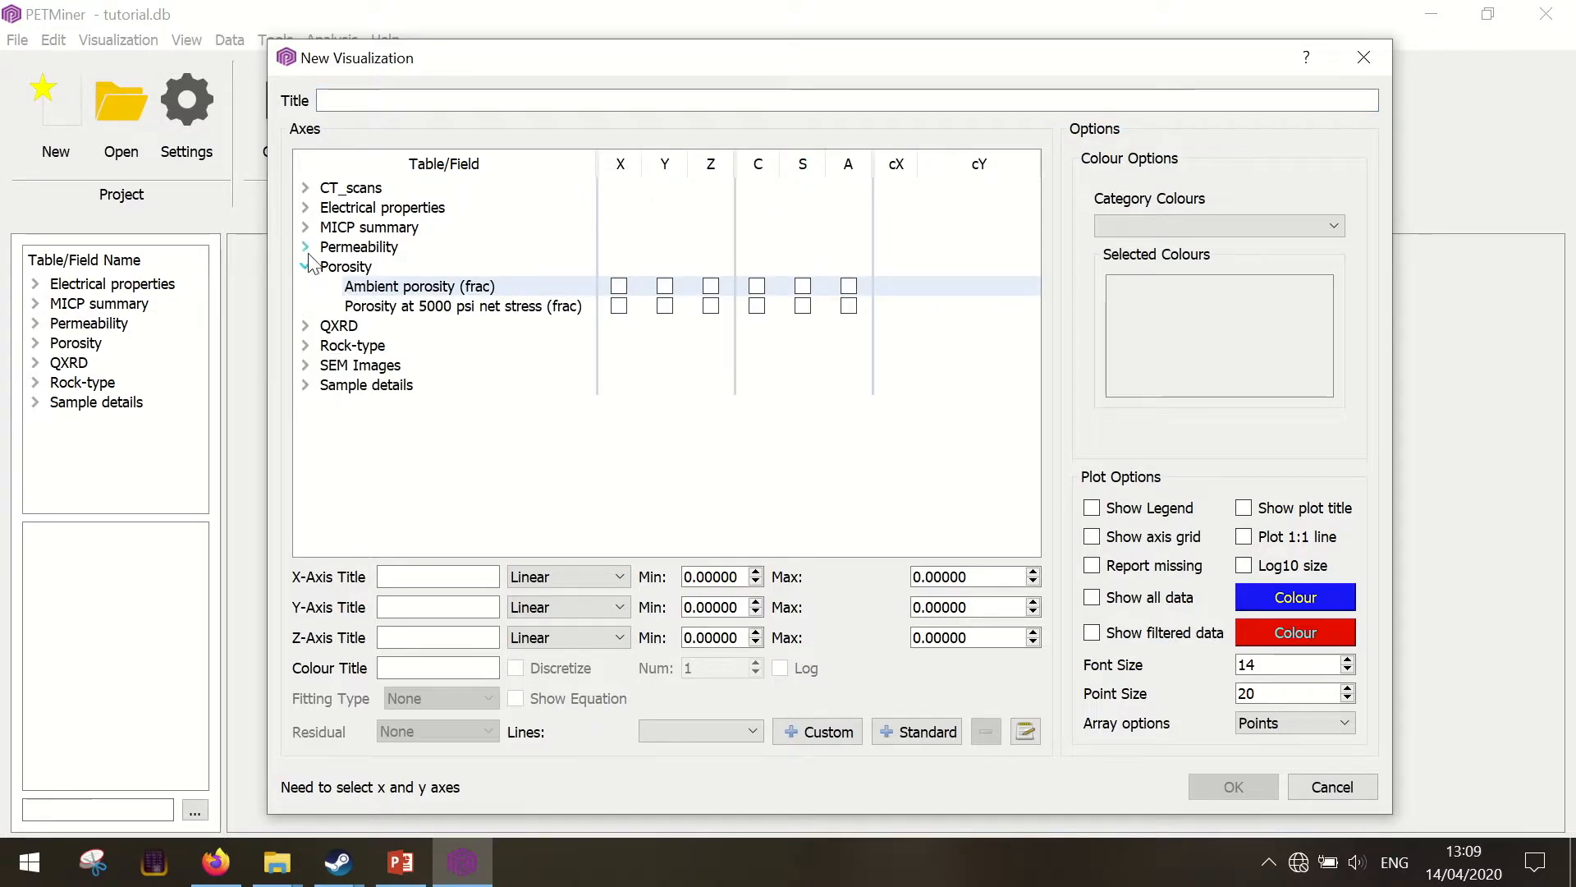
click(307, 248)
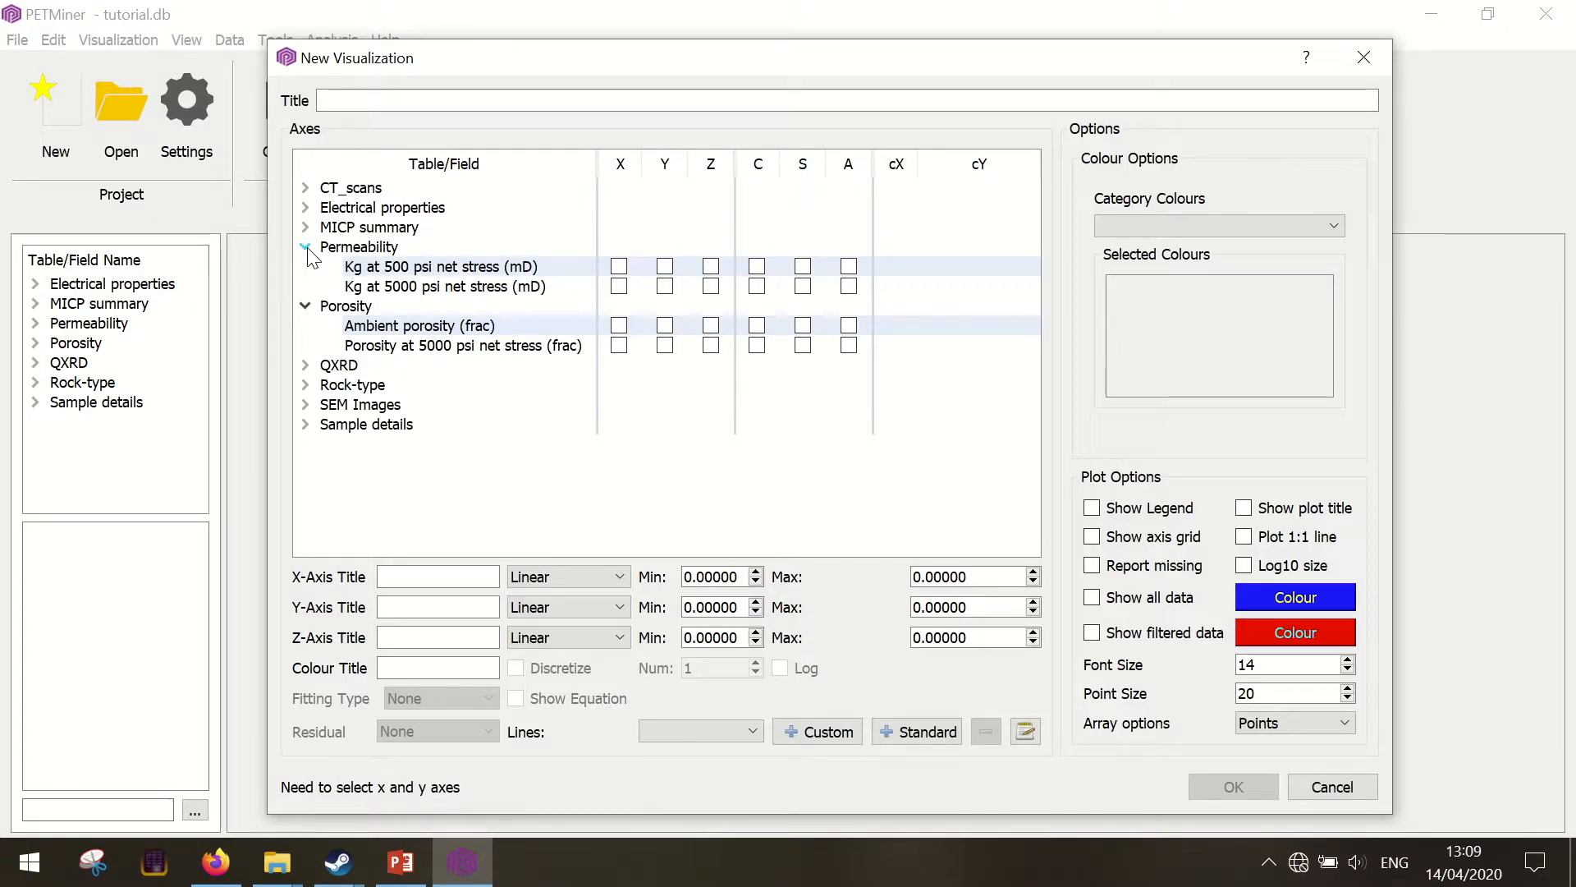
click(307, 248)
click(307, 267)
double_click(368, 269)
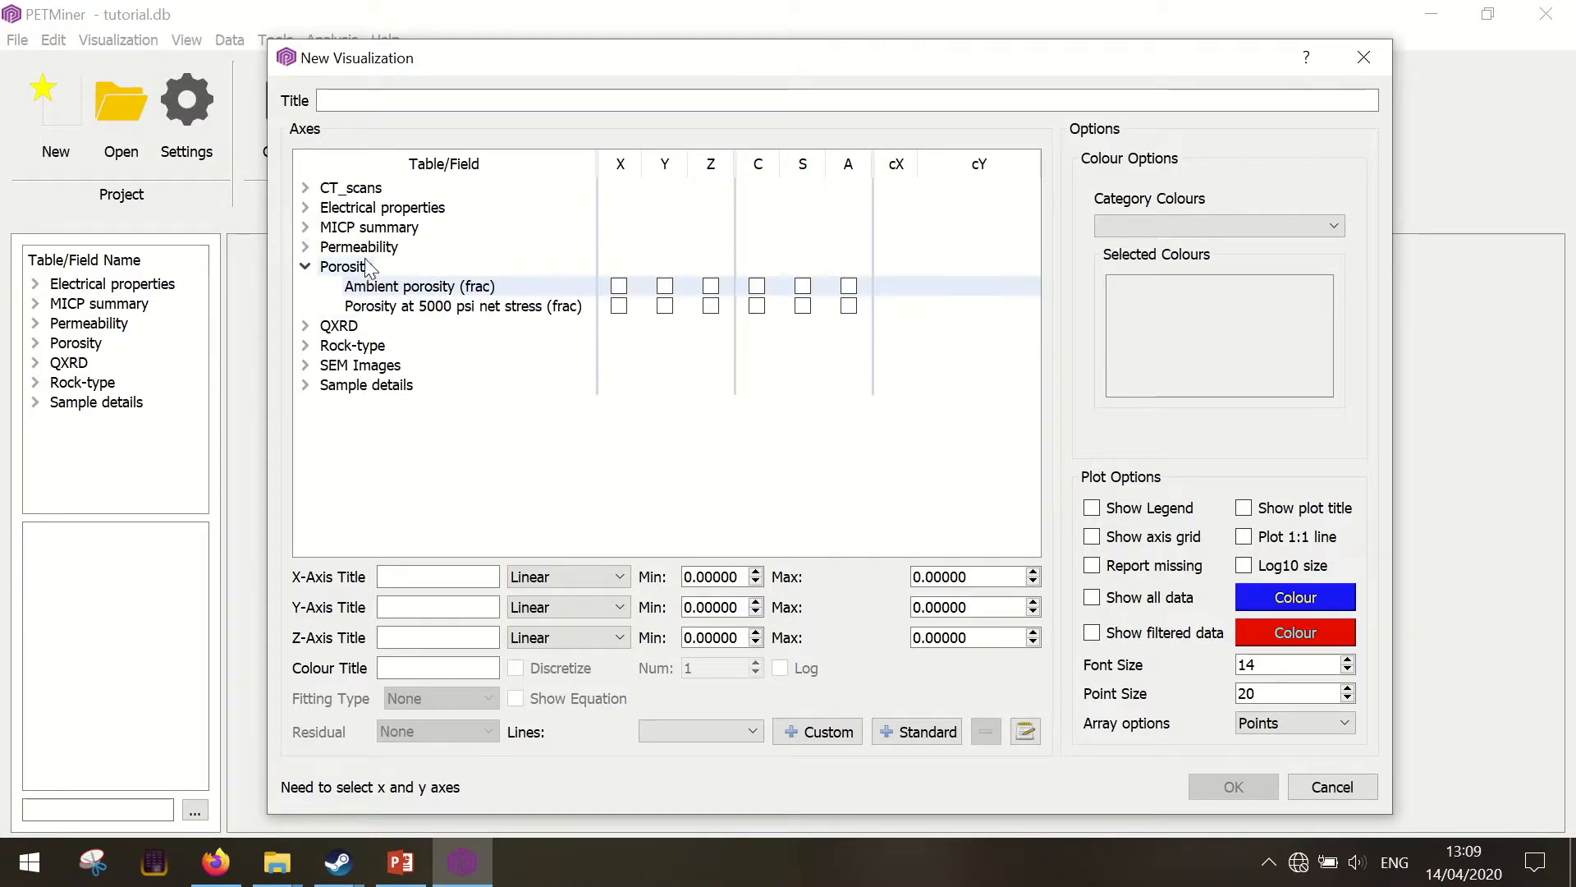
double_click(363, 248)
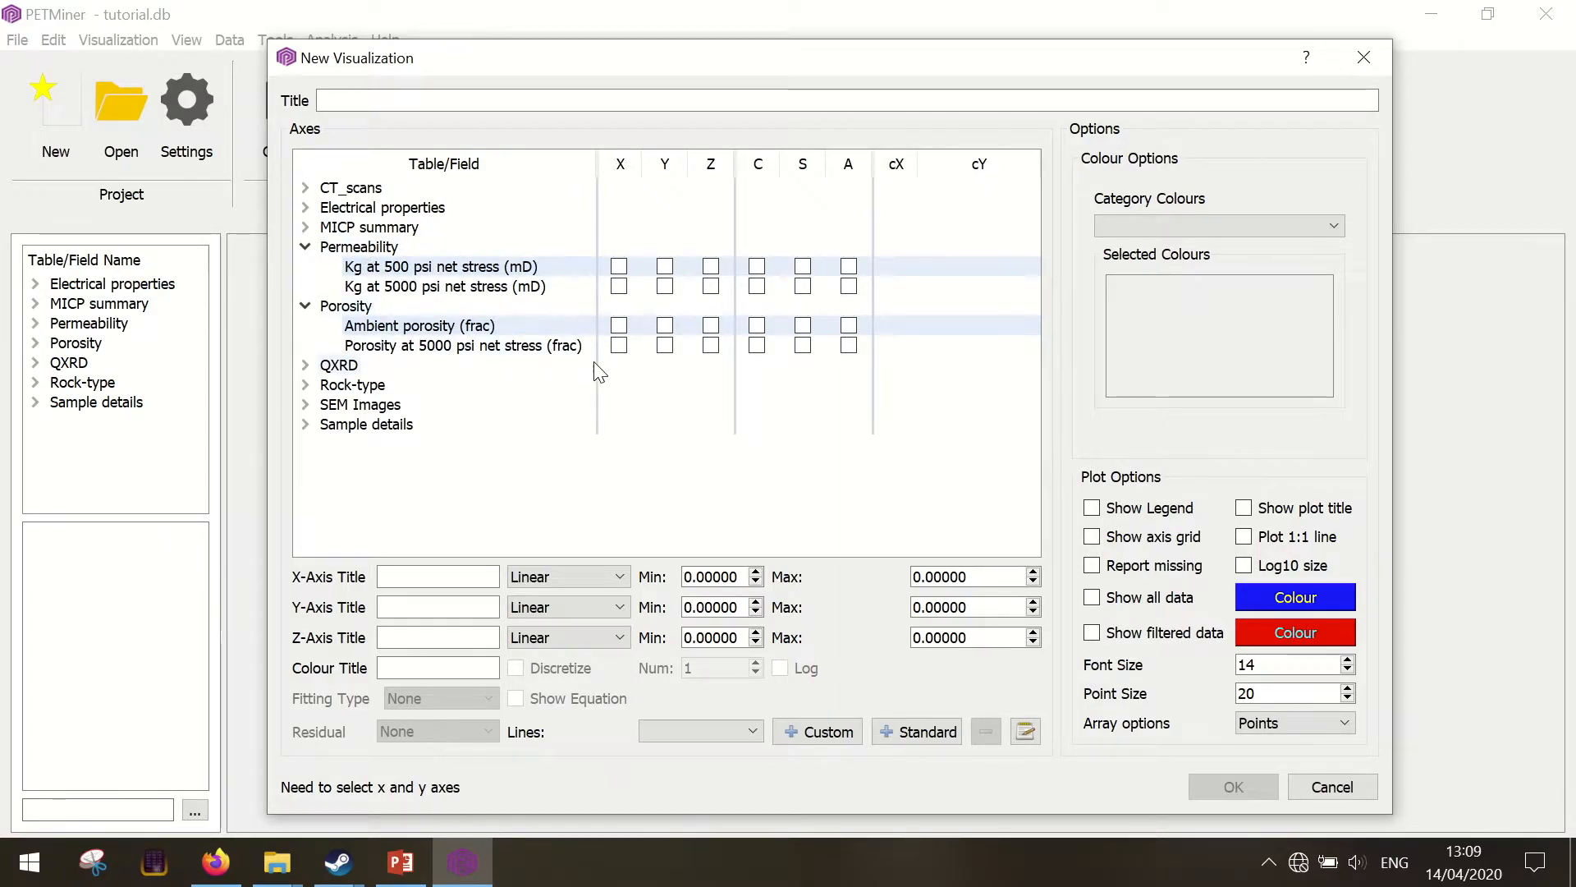
click(619, 346)
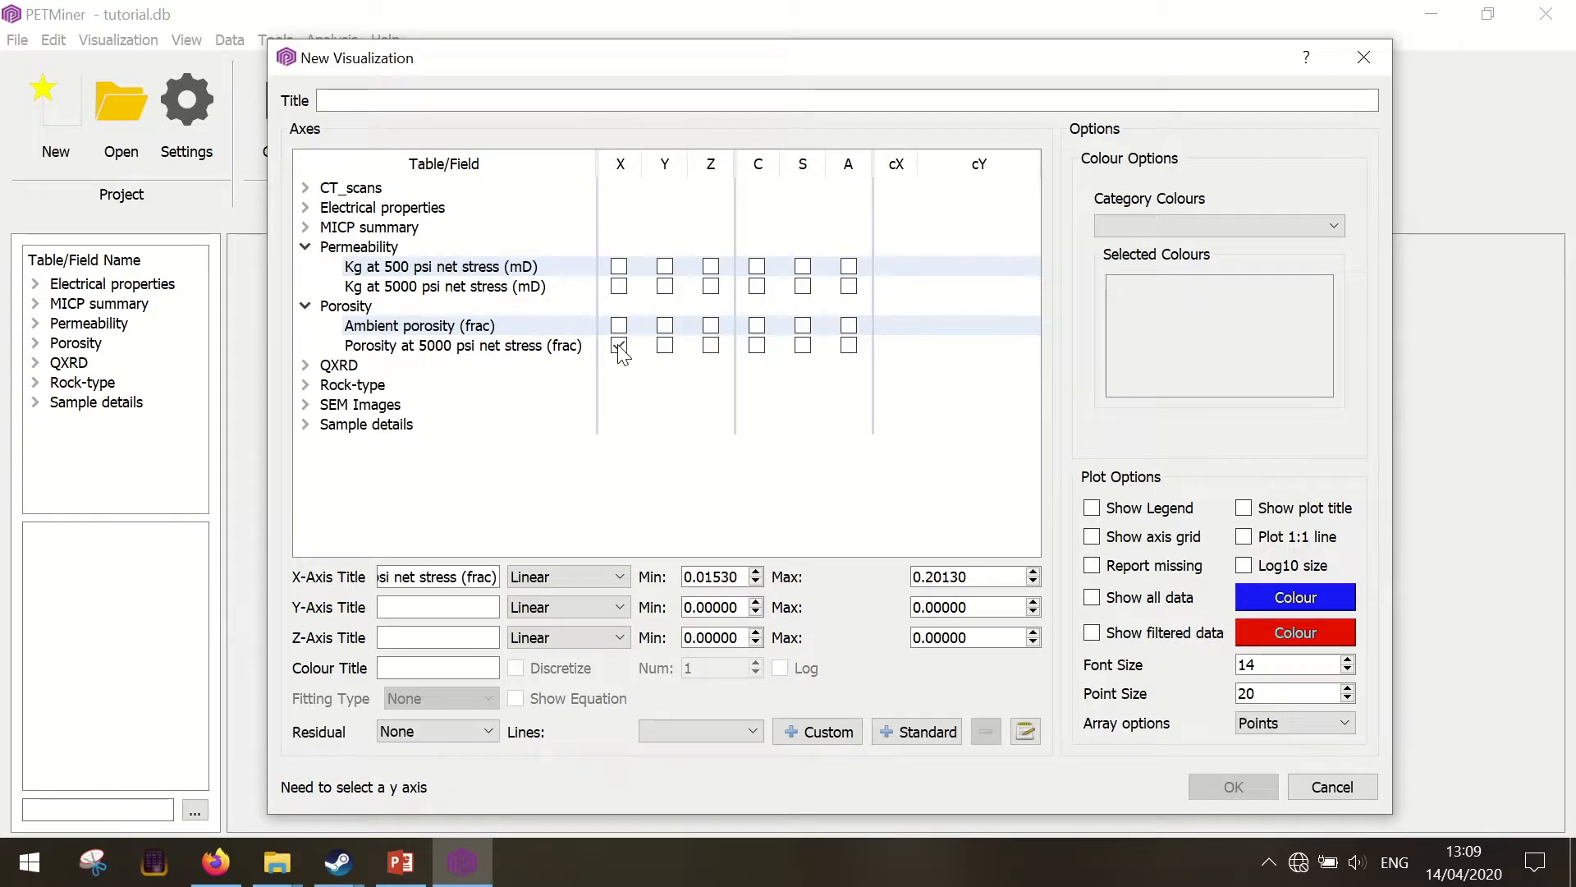
click(664, 287)
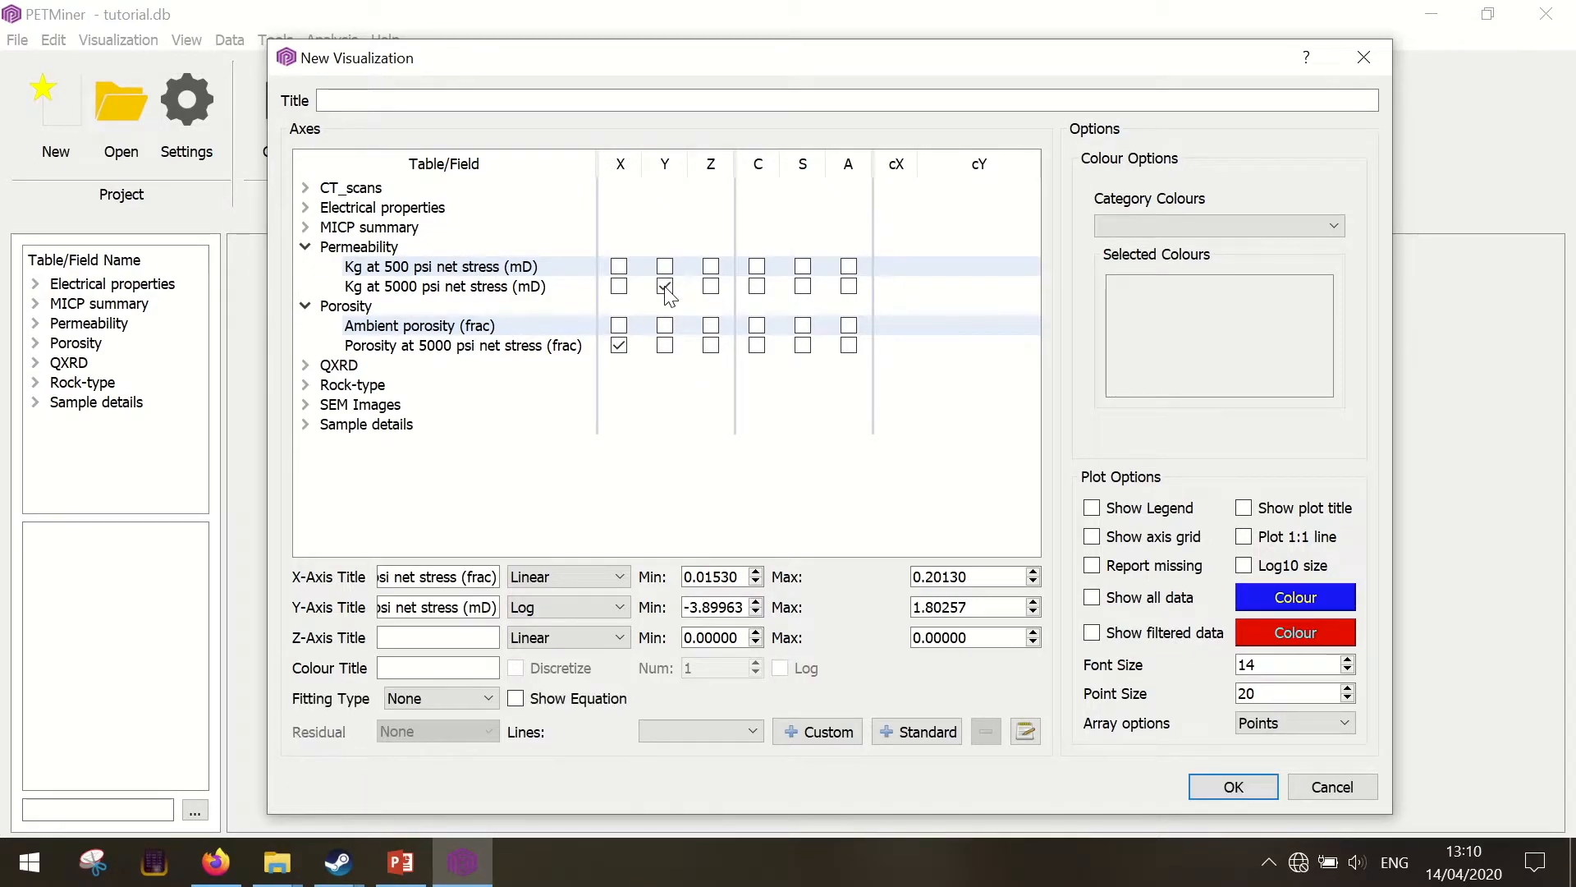
Title the new visualization "Porosity vs Permeability"
click(489, 103)
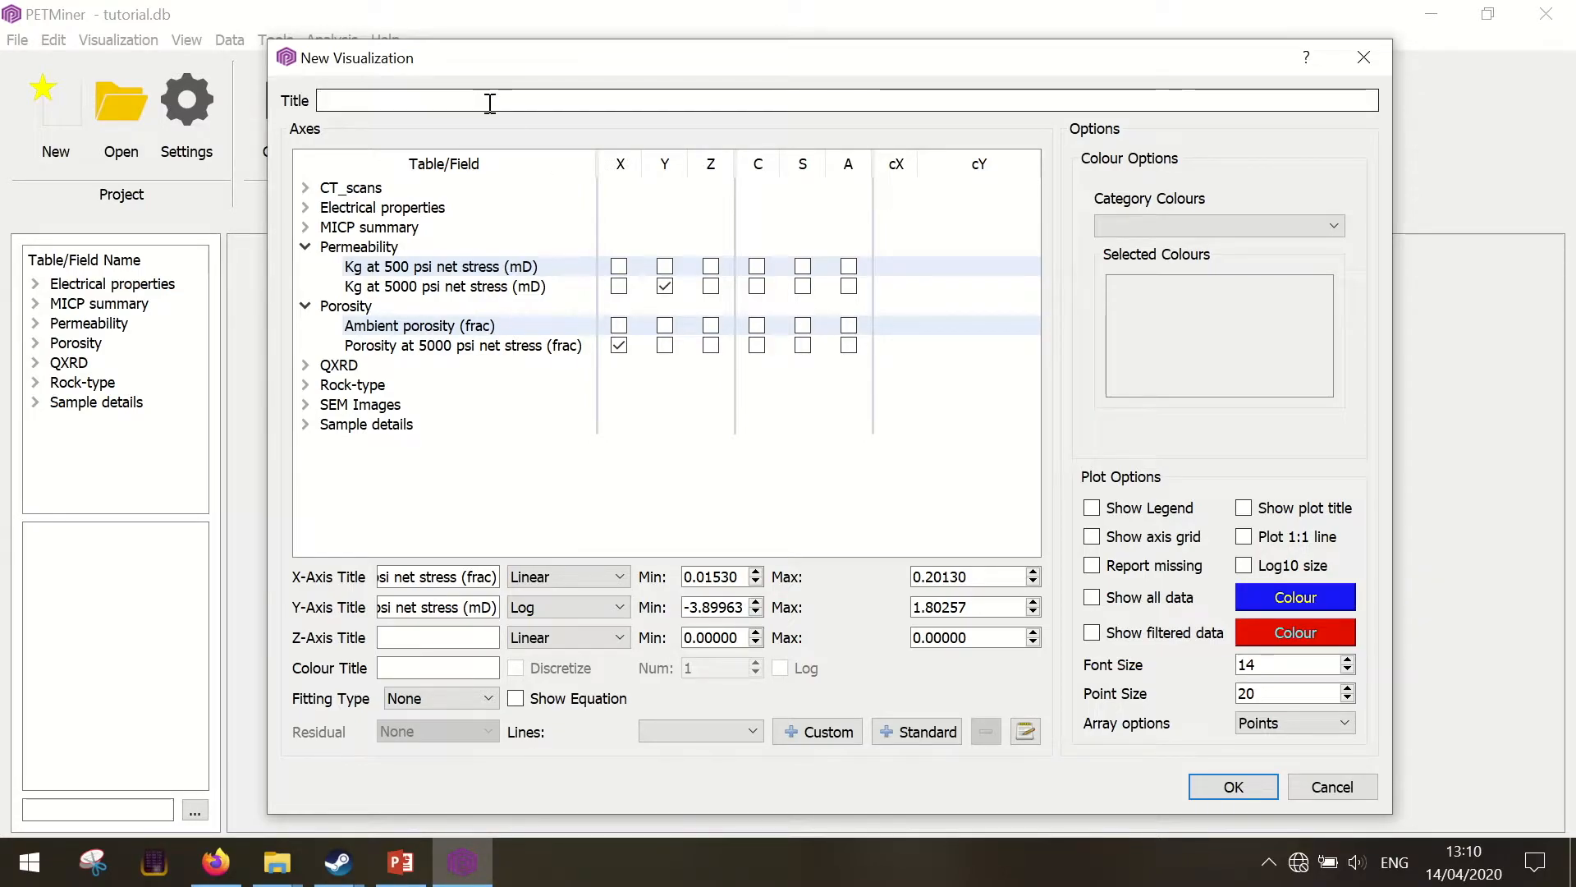
text(Porosity vs Permeability)
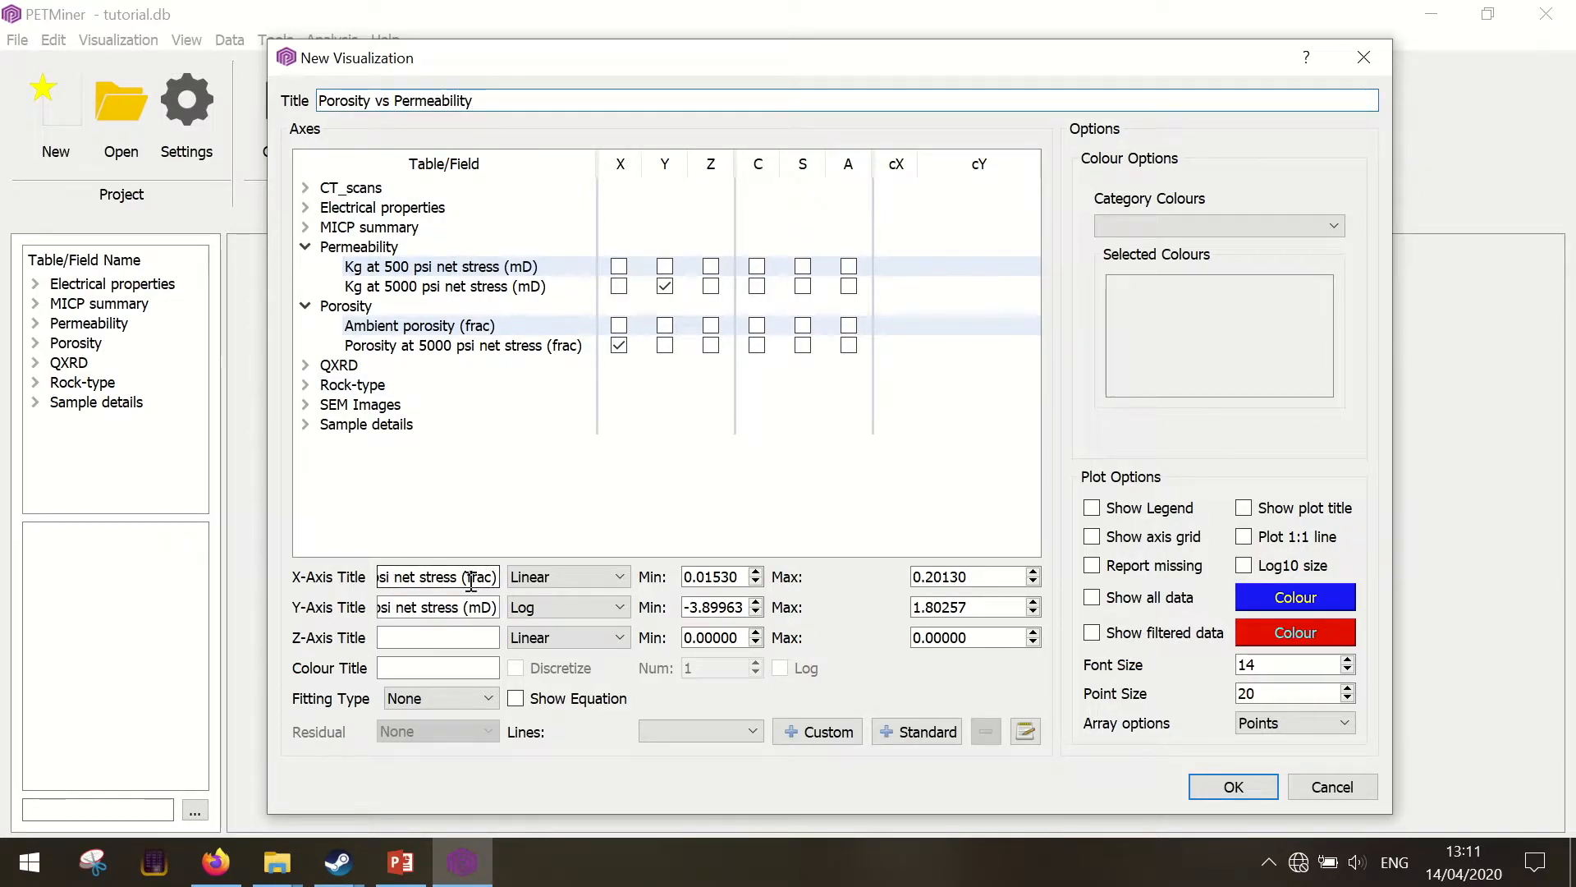
Set the X-axis title to "Porosity, fraction" and the Y-axis title to "Permeability, mD"
triple_click(433, 578)
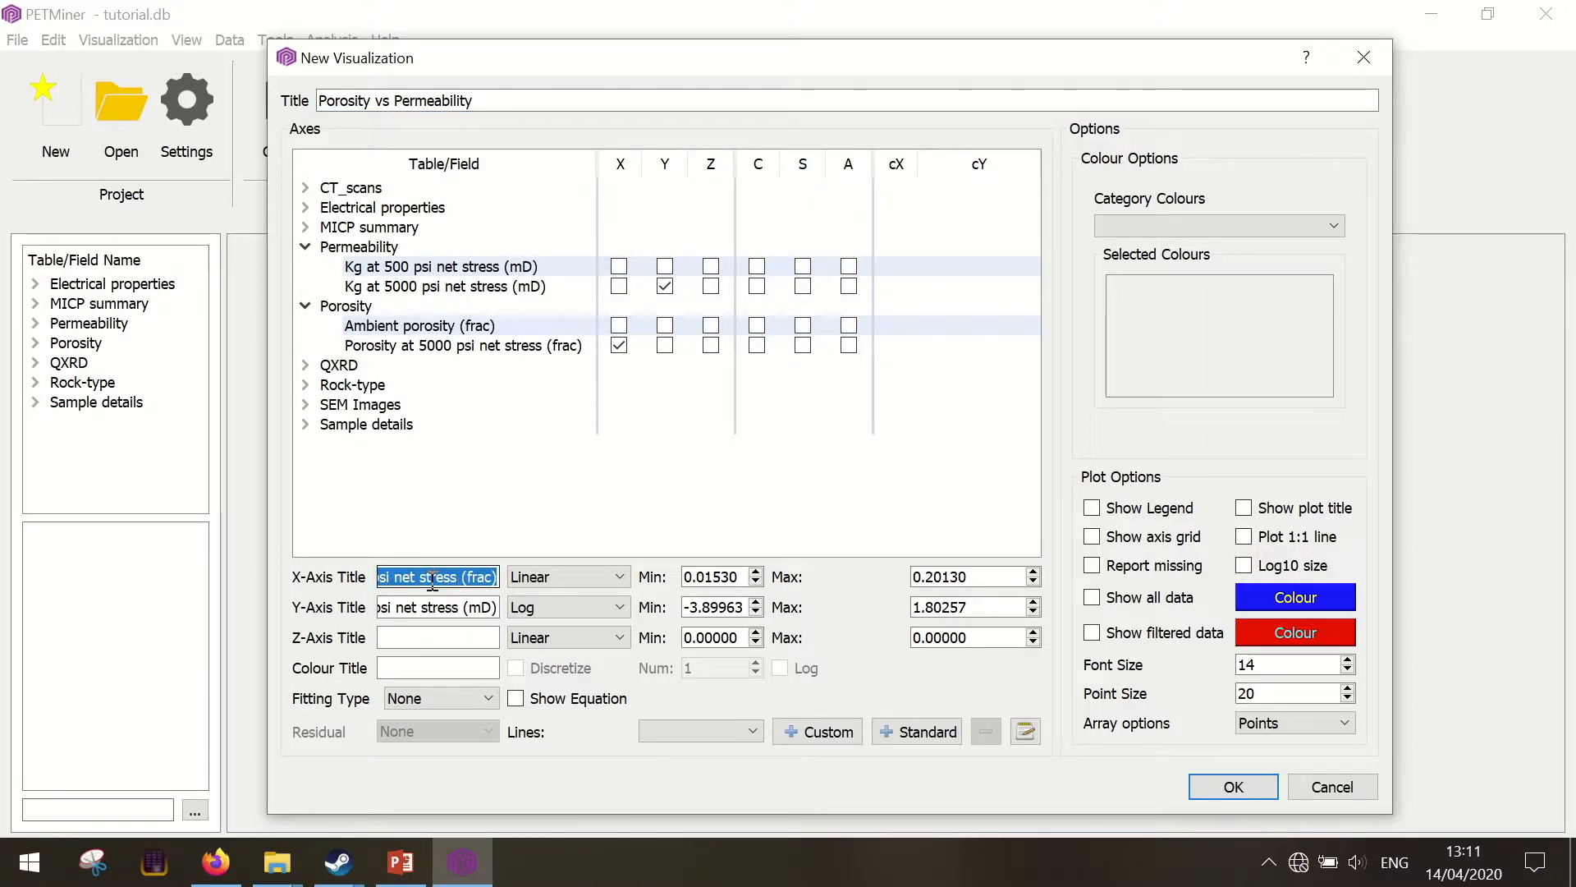
text(Porosity)
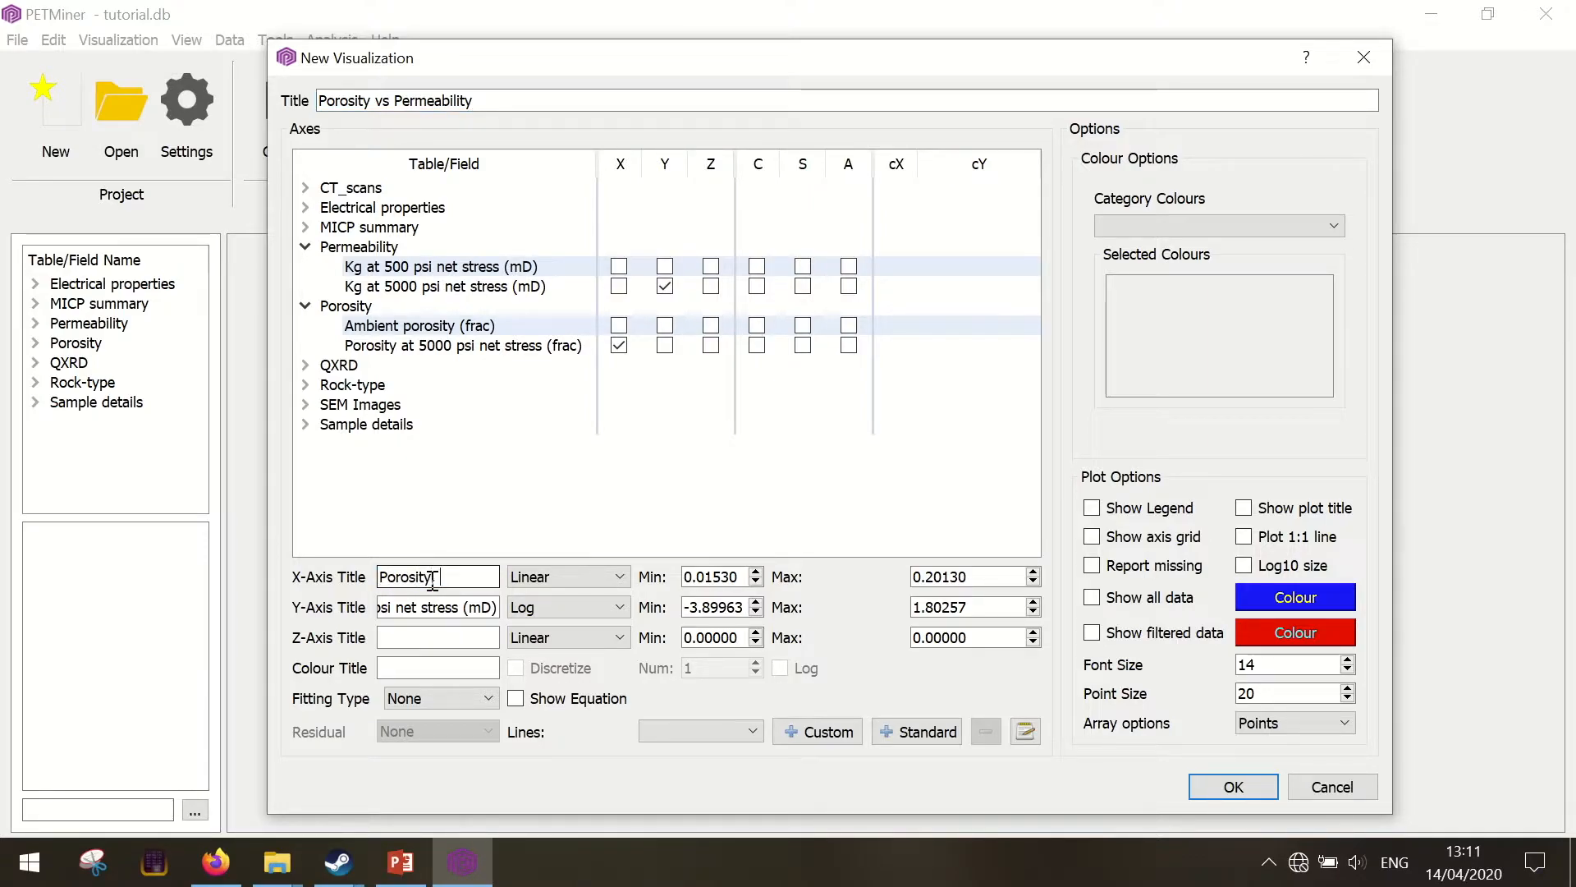
text(, fraction)
triple_click(457, 608)
text(Permeability, mD)
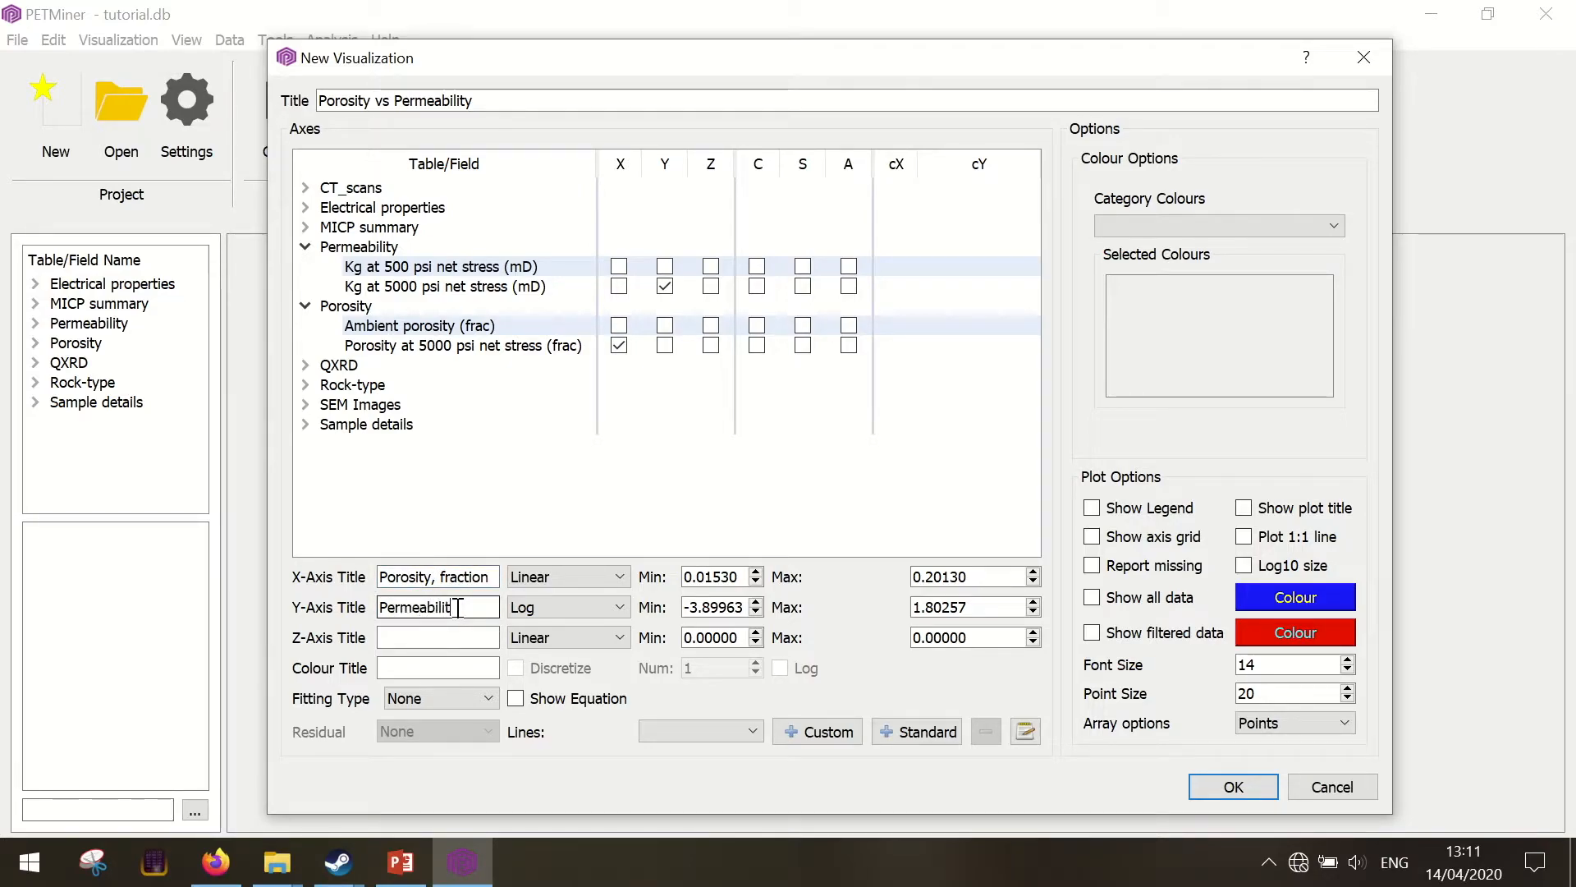
click(624, 579)
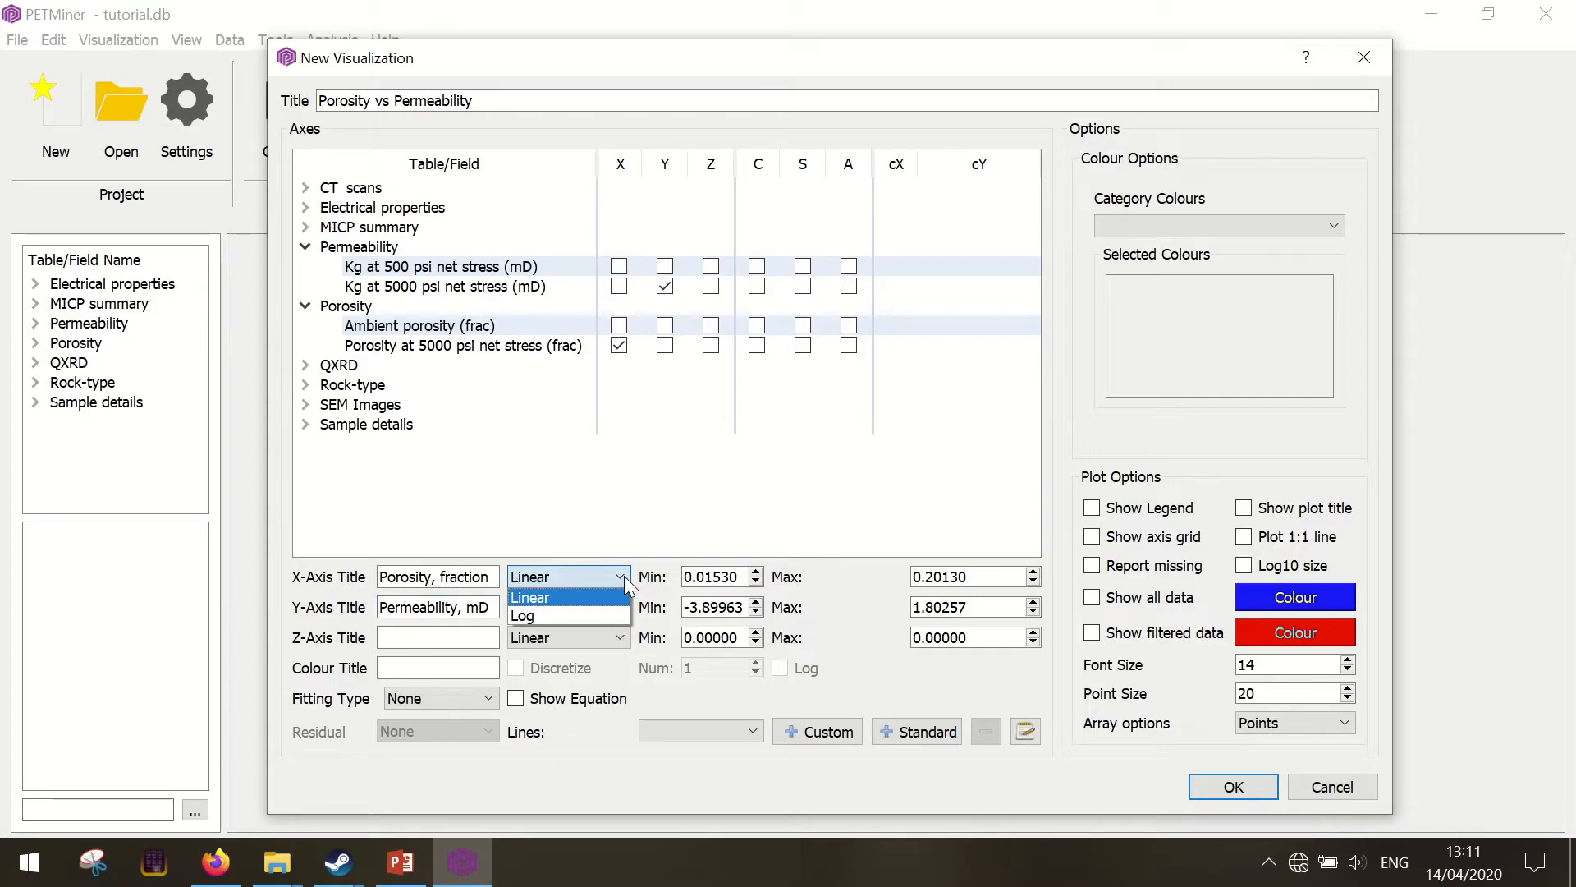
click(624, 576)
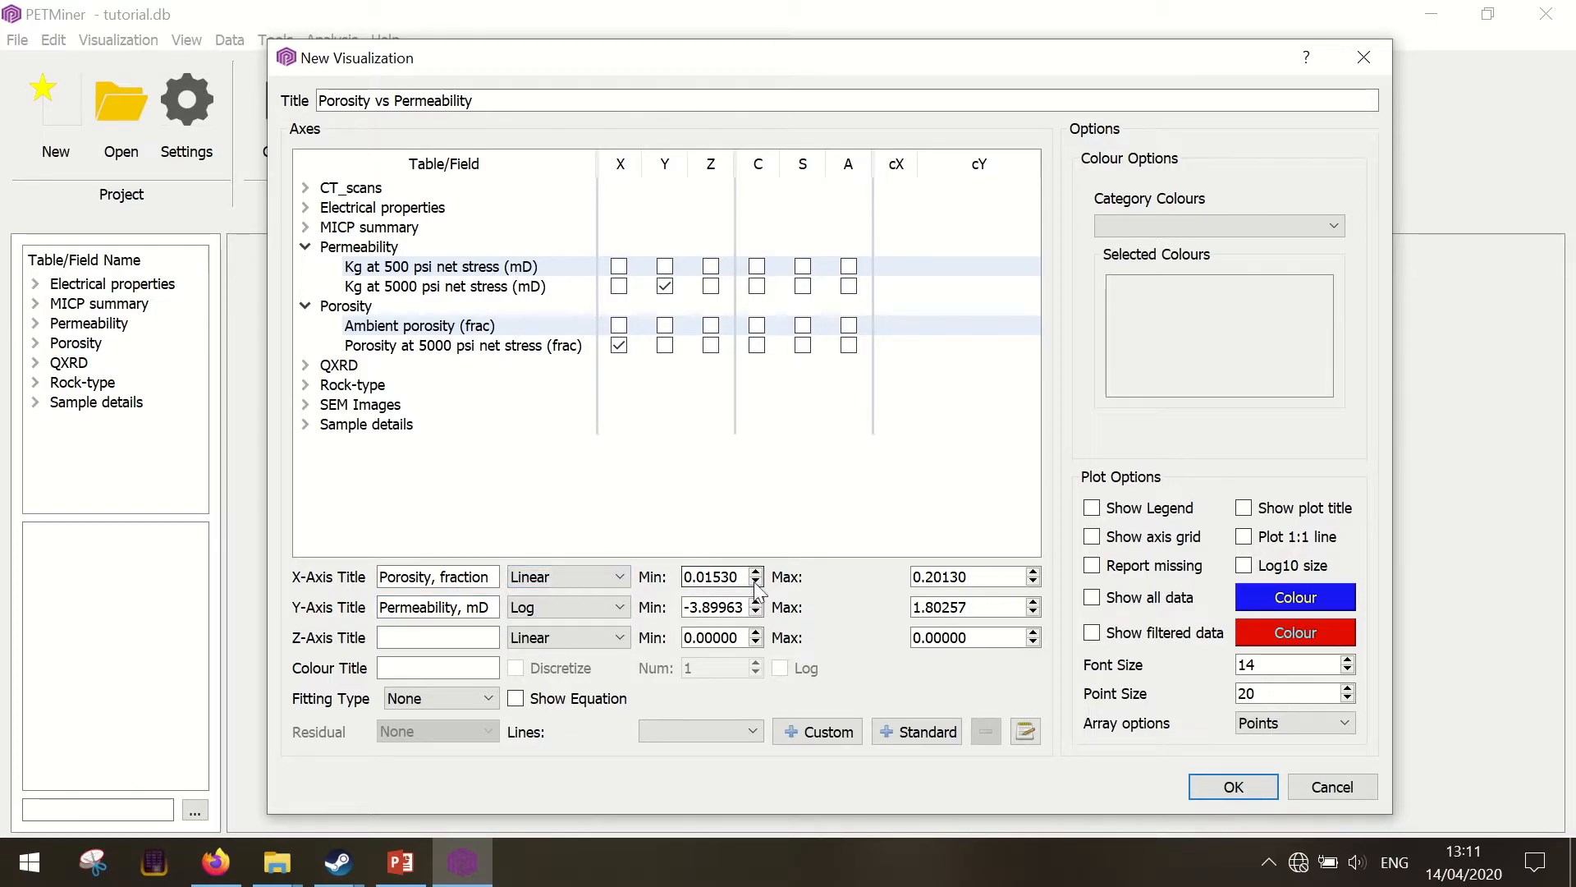
click(1033, 573)
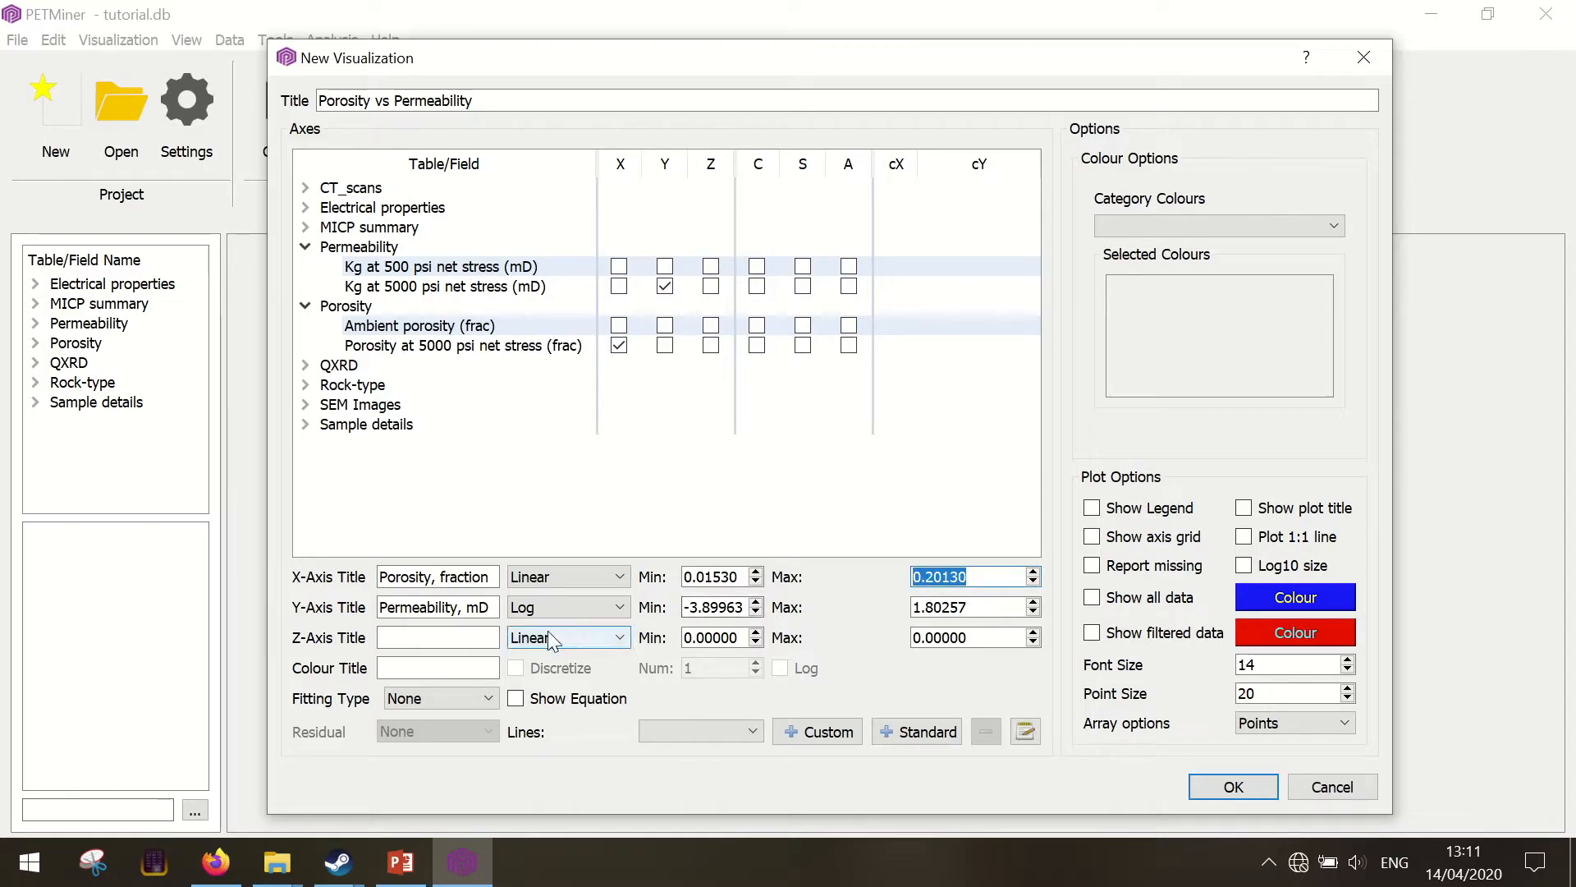
click(456, 699)
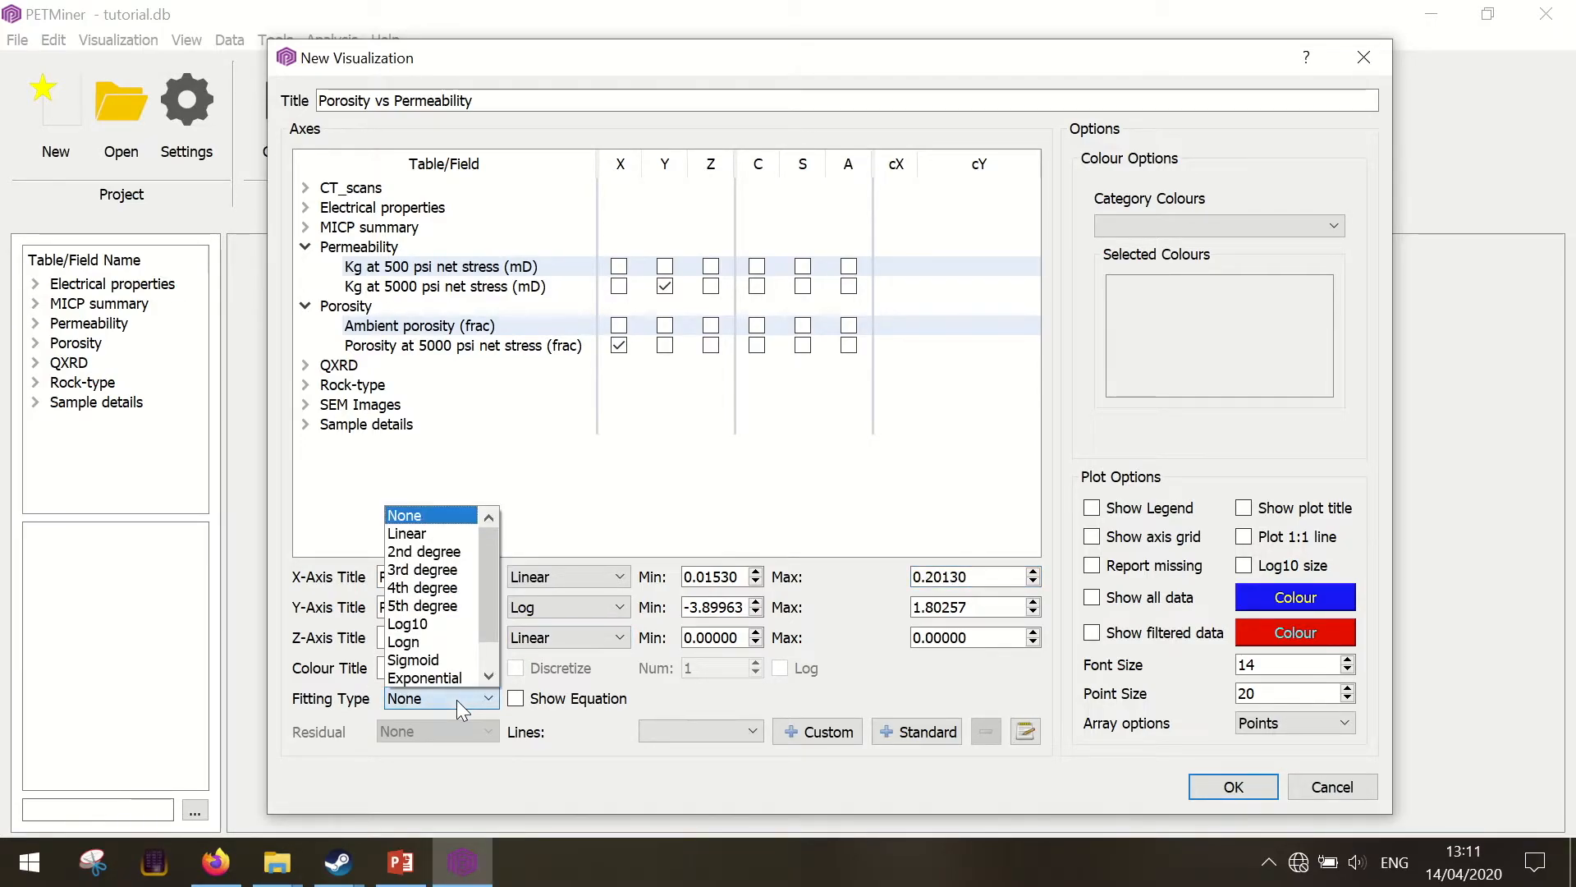
click(457, 700)
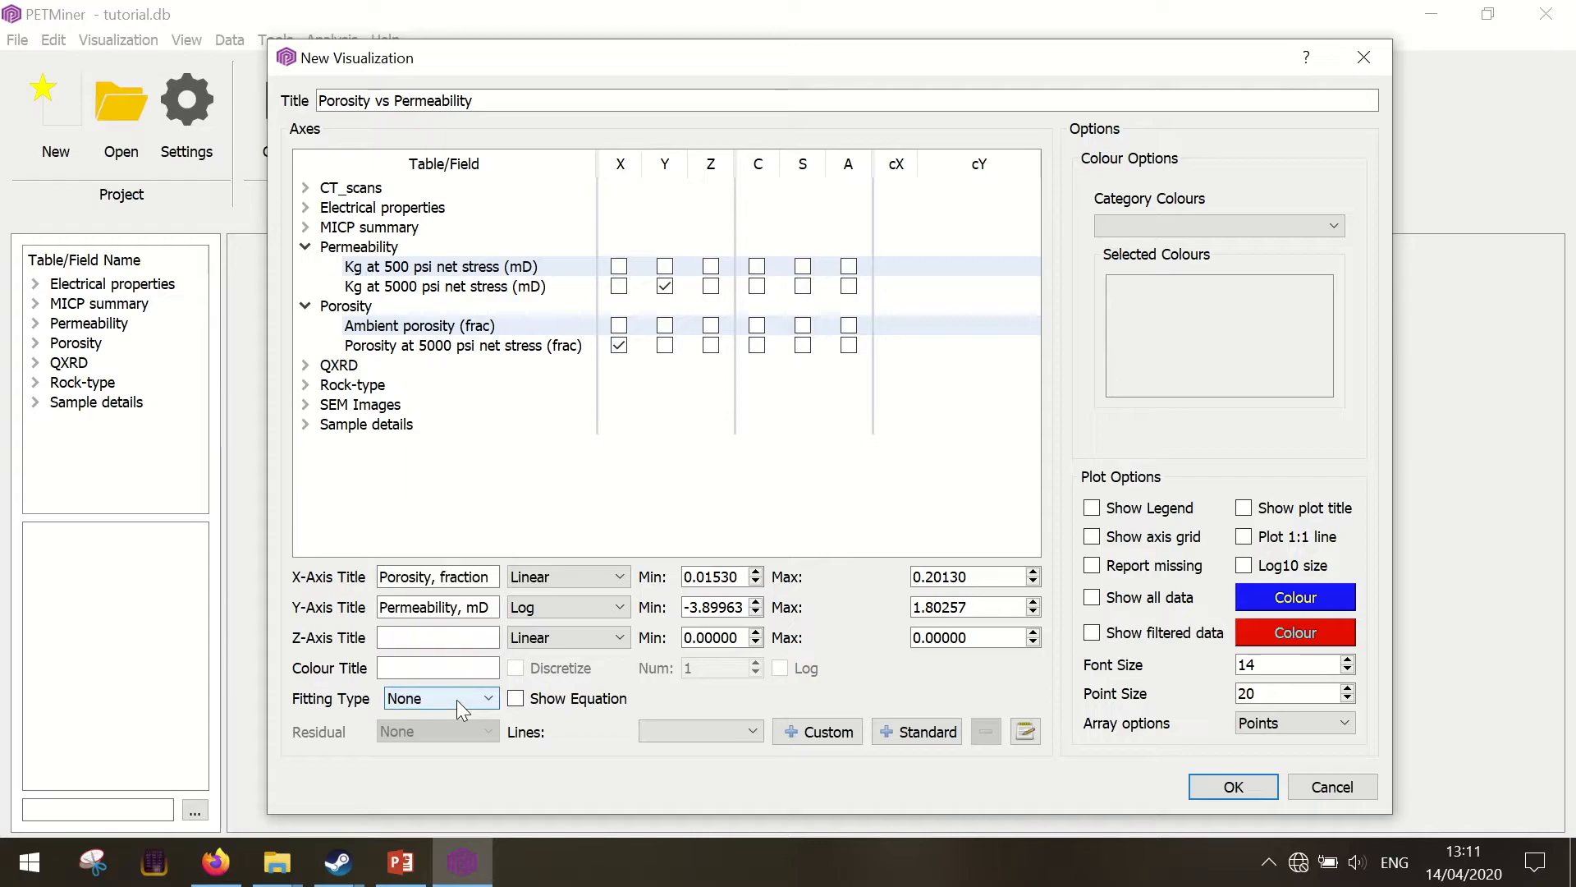
Enable showing the plot title and create the Porosity vs Permeability visualization
double_click(1244, 694)
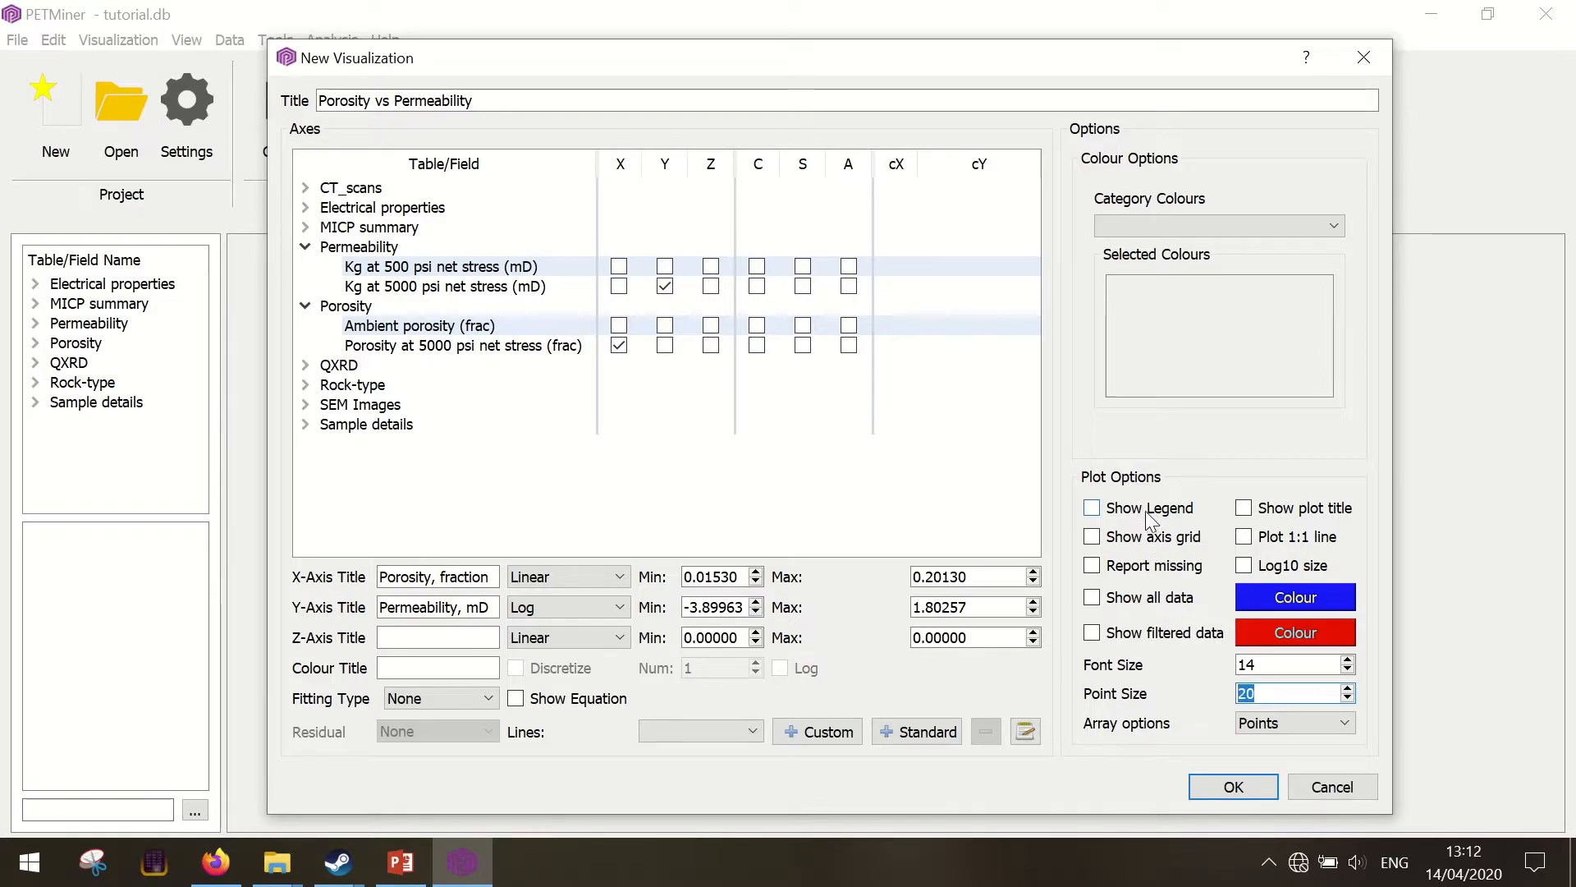
click(1243, 508)
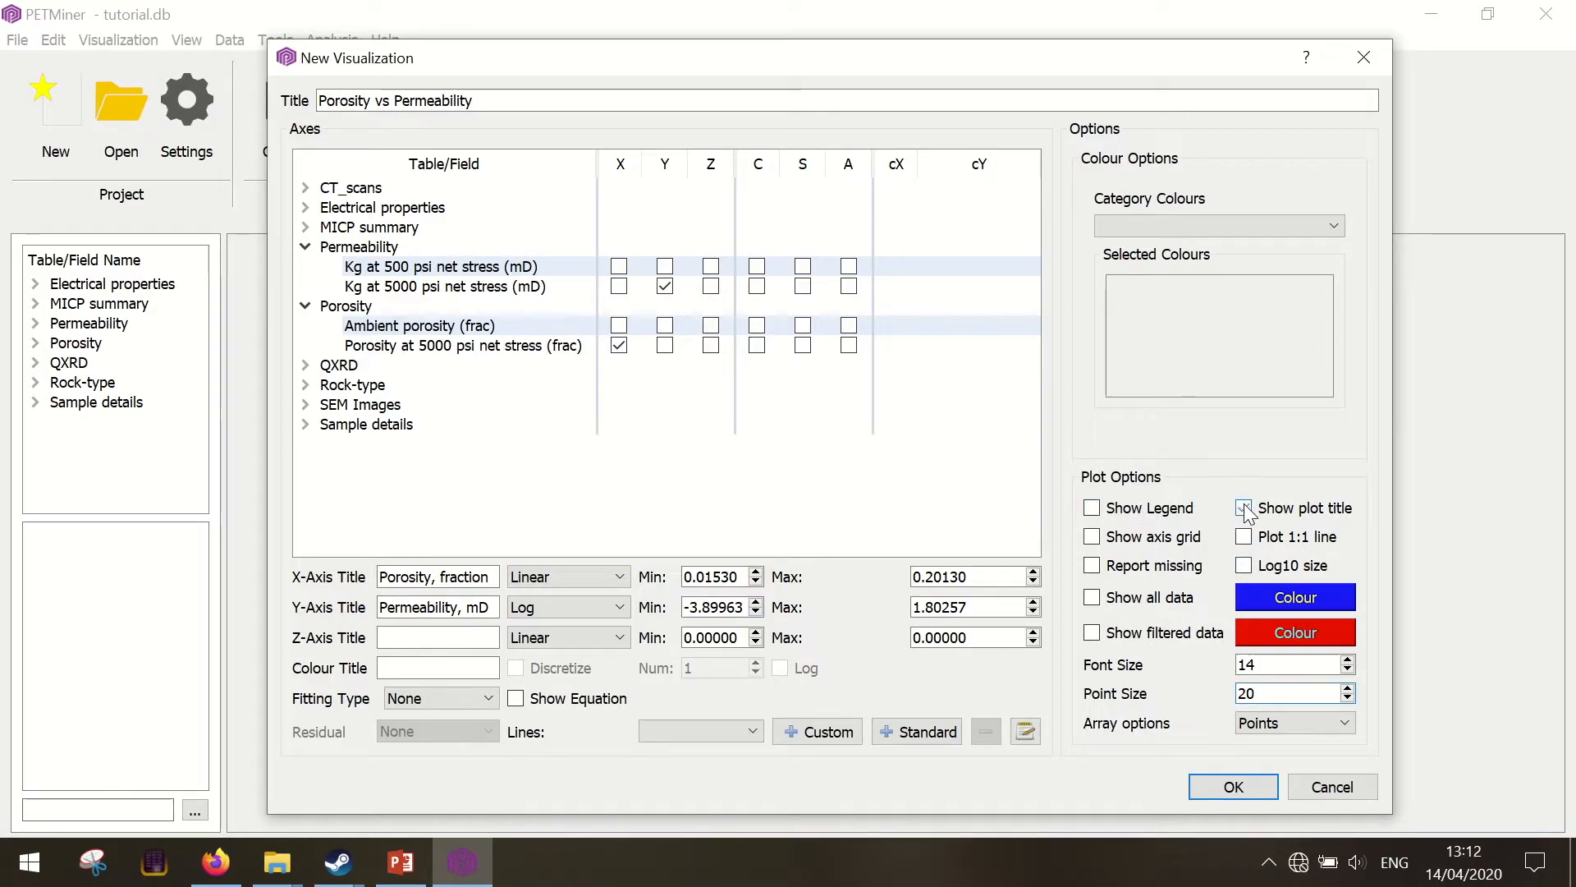
click(1224, 790)
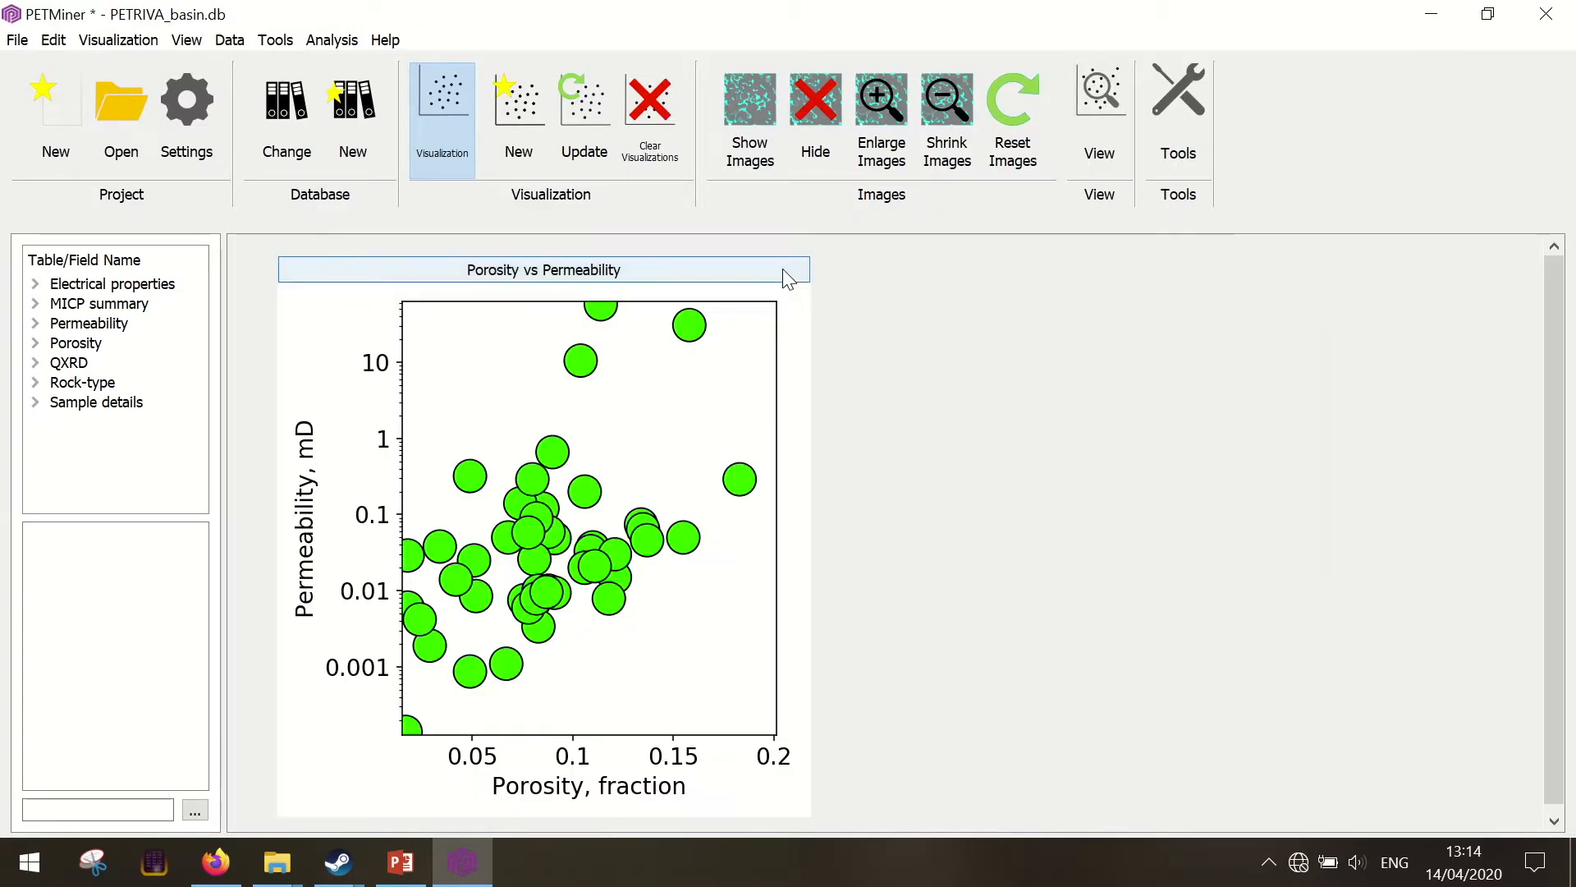
click(784, 276)
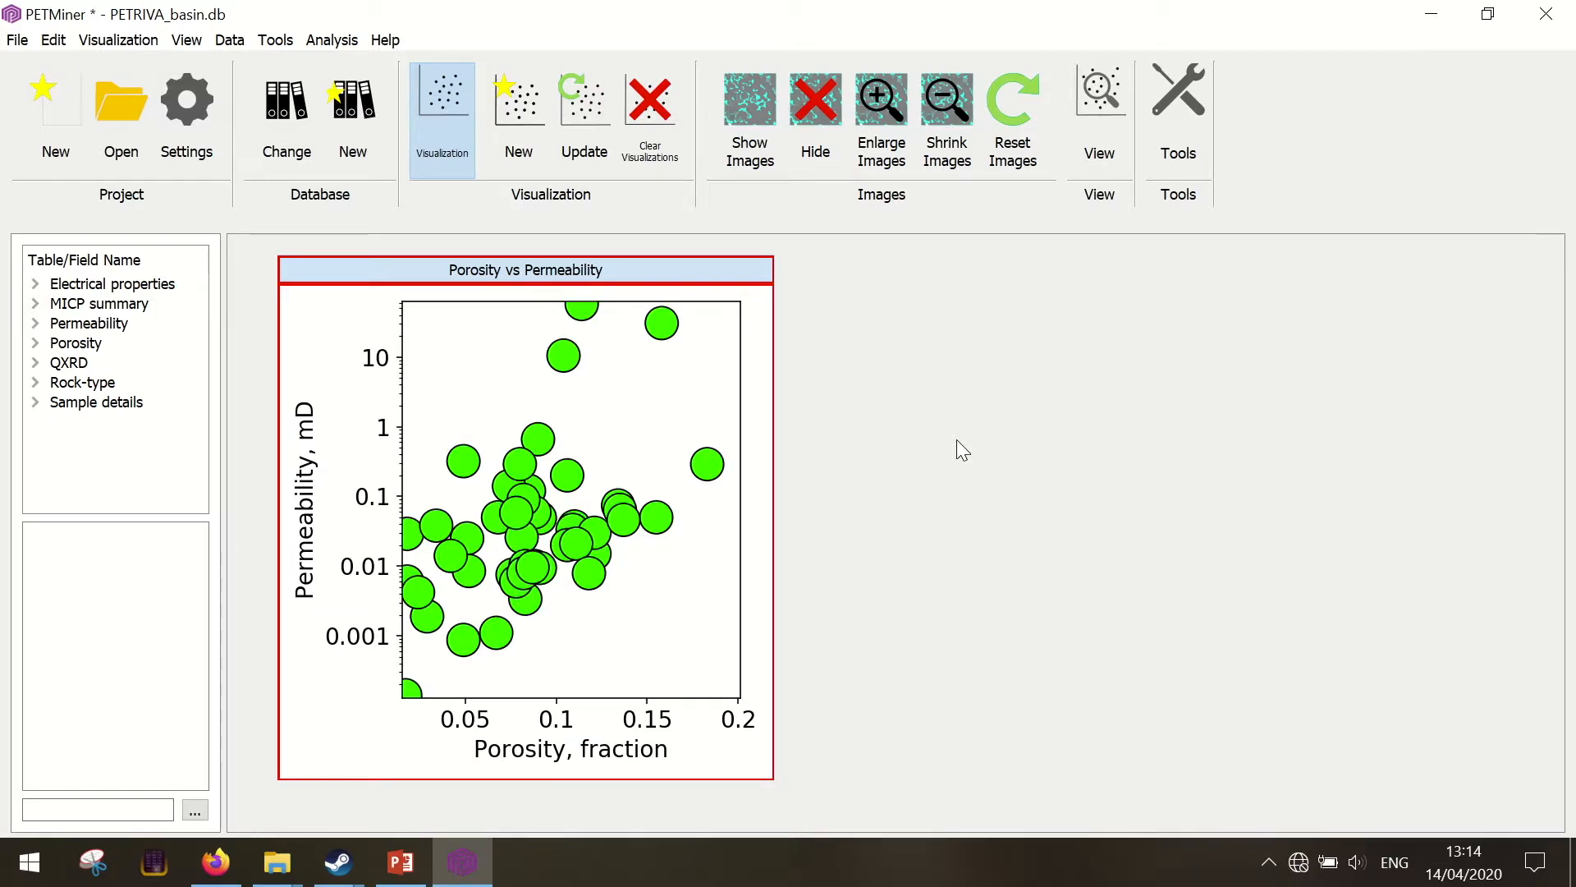
click(633, 448)
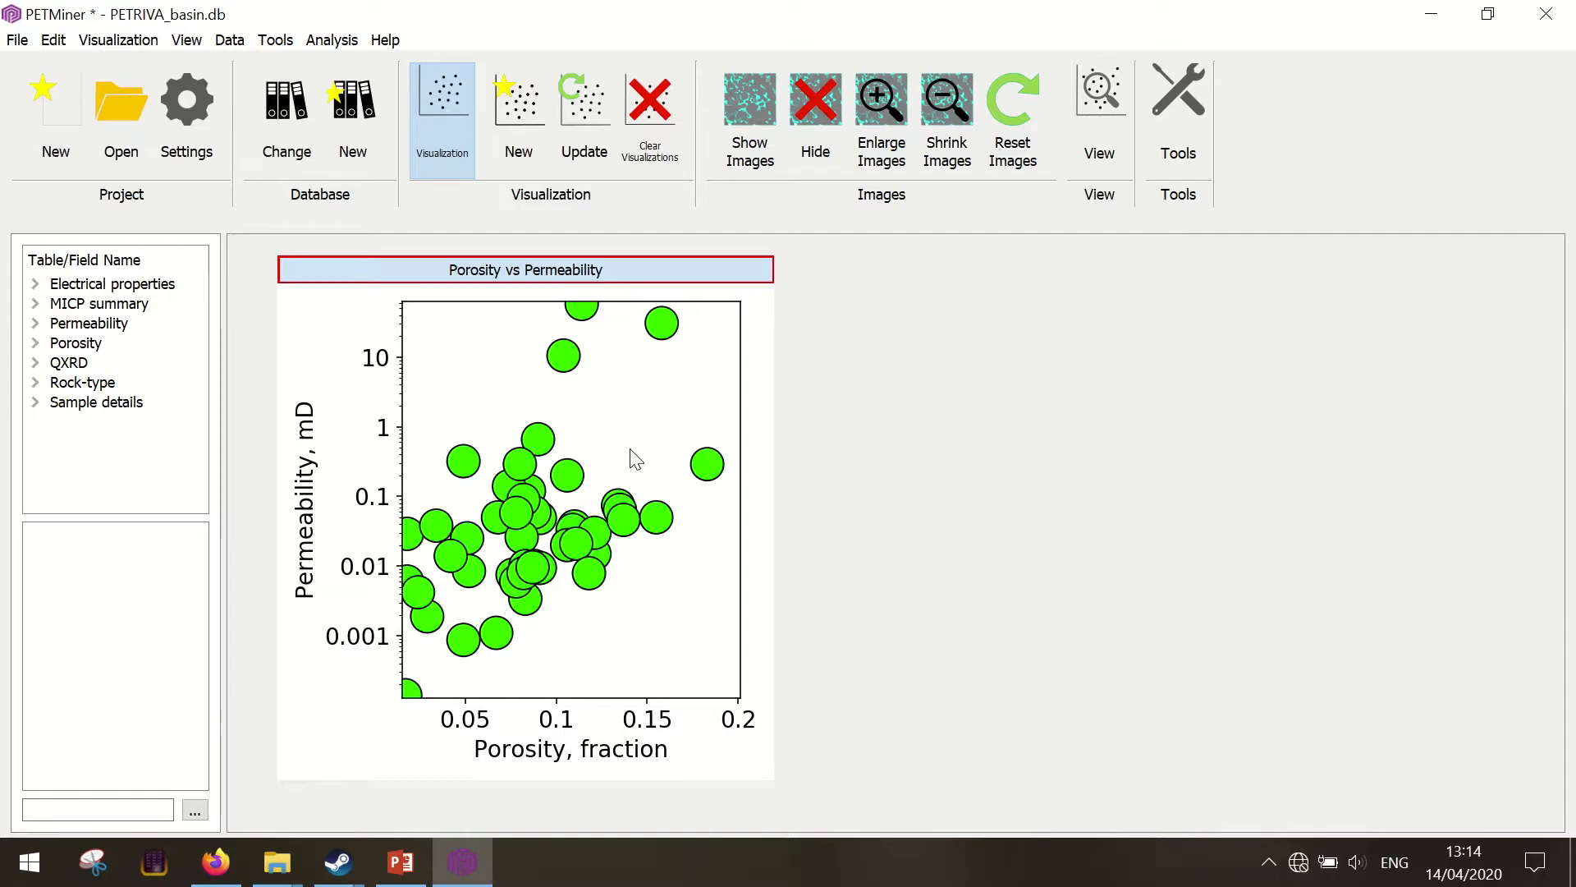
click(635, 458)
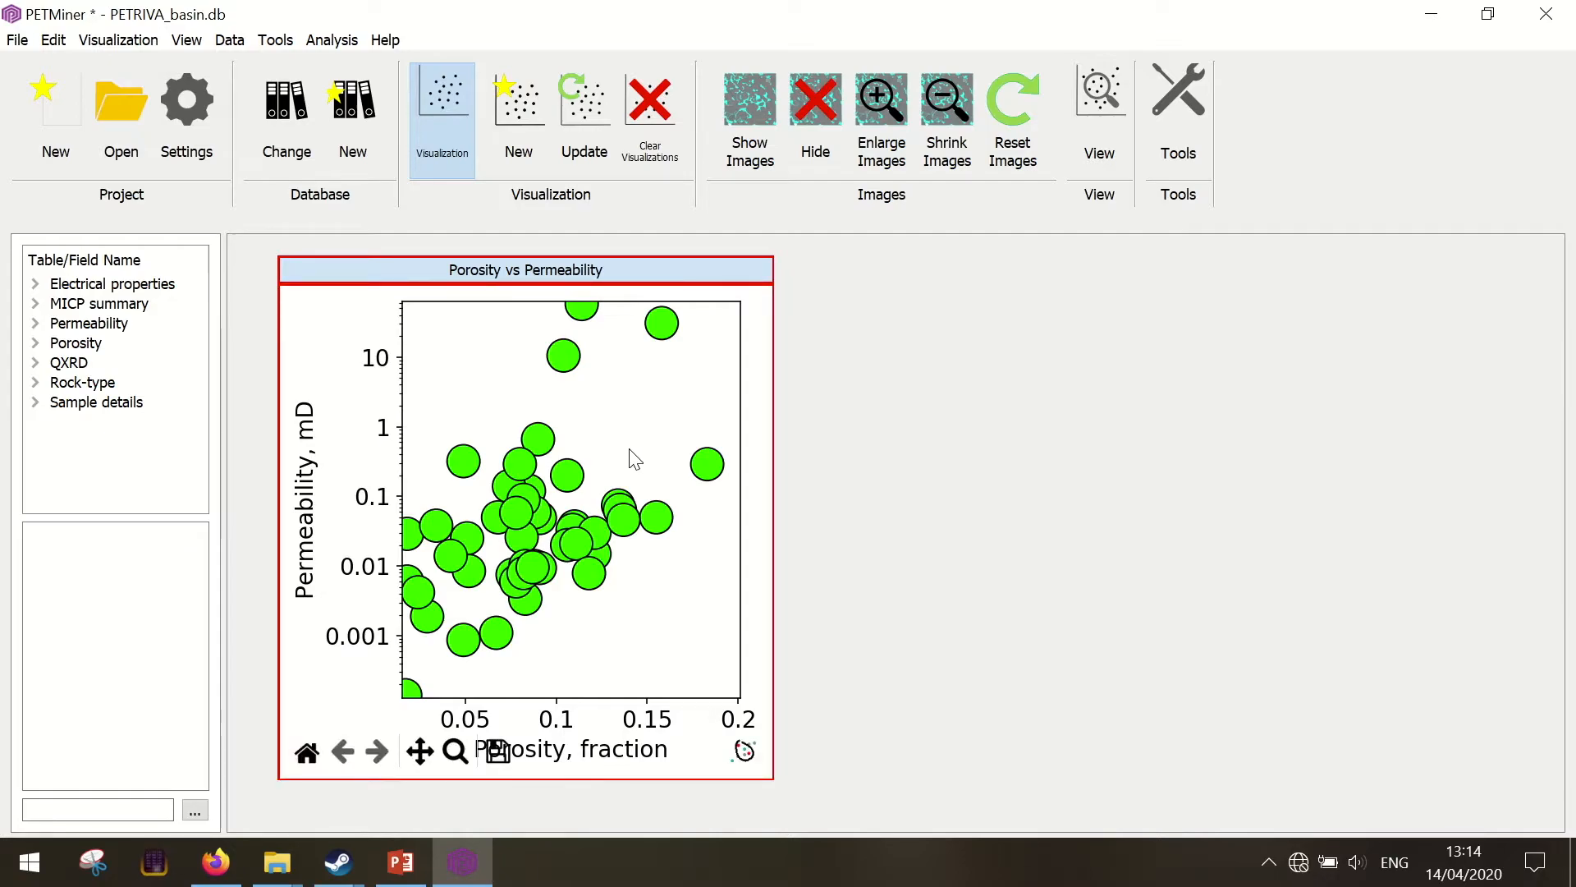
key(ctrl+z)
scroll(630, 449, up, 5)
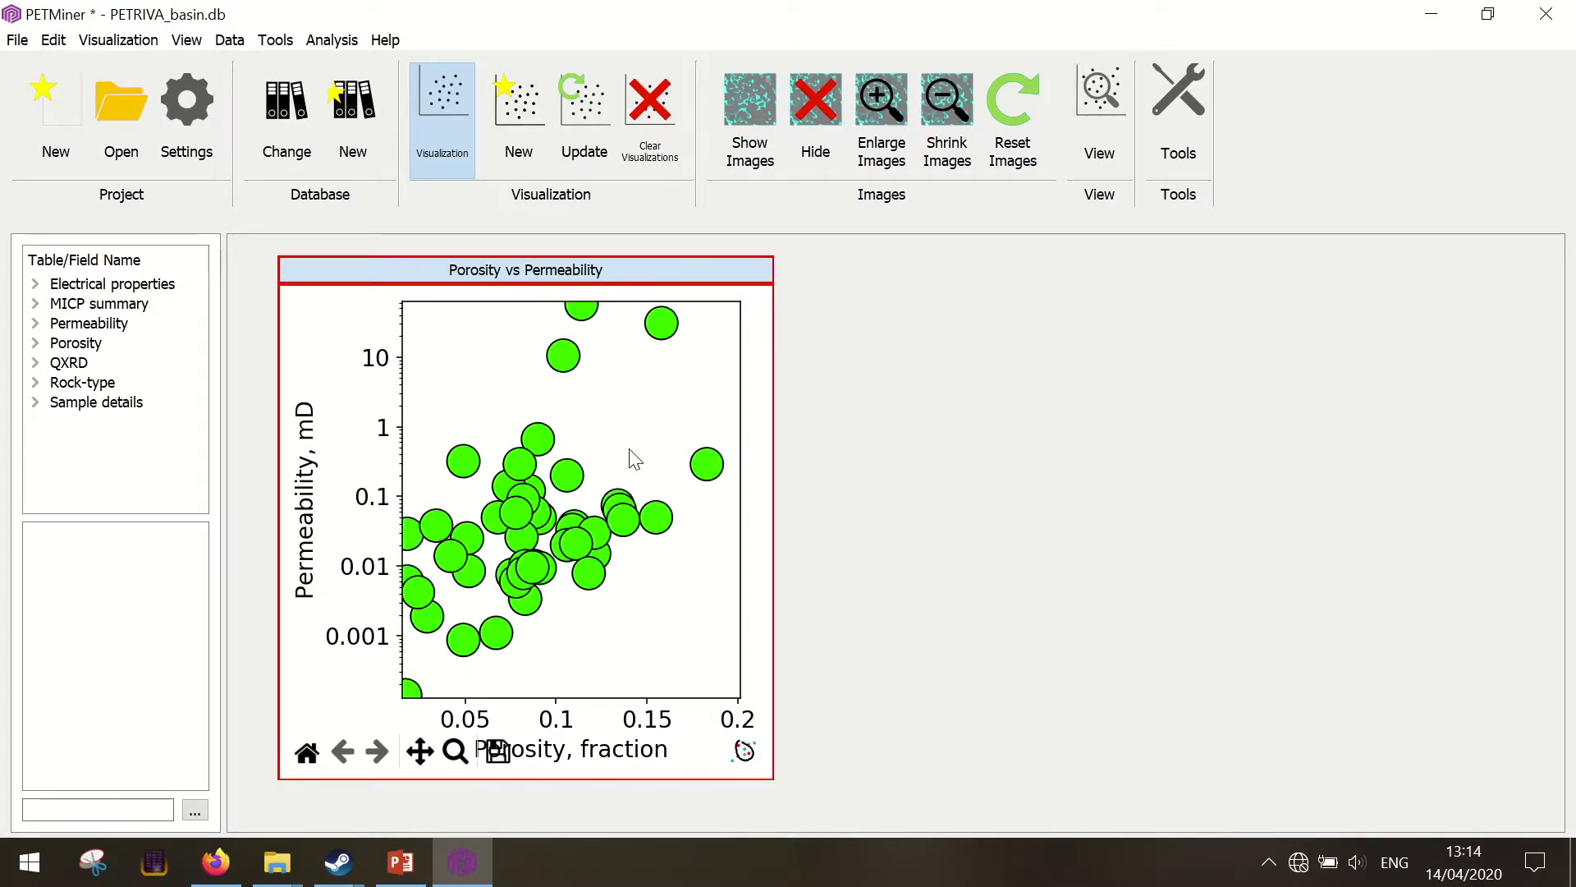
scroll(630, 449, down, 2)
Split the Porosity vs Permeability plot into rows by the Age field of Sample details and look through the resulting plots
click(35, 404)
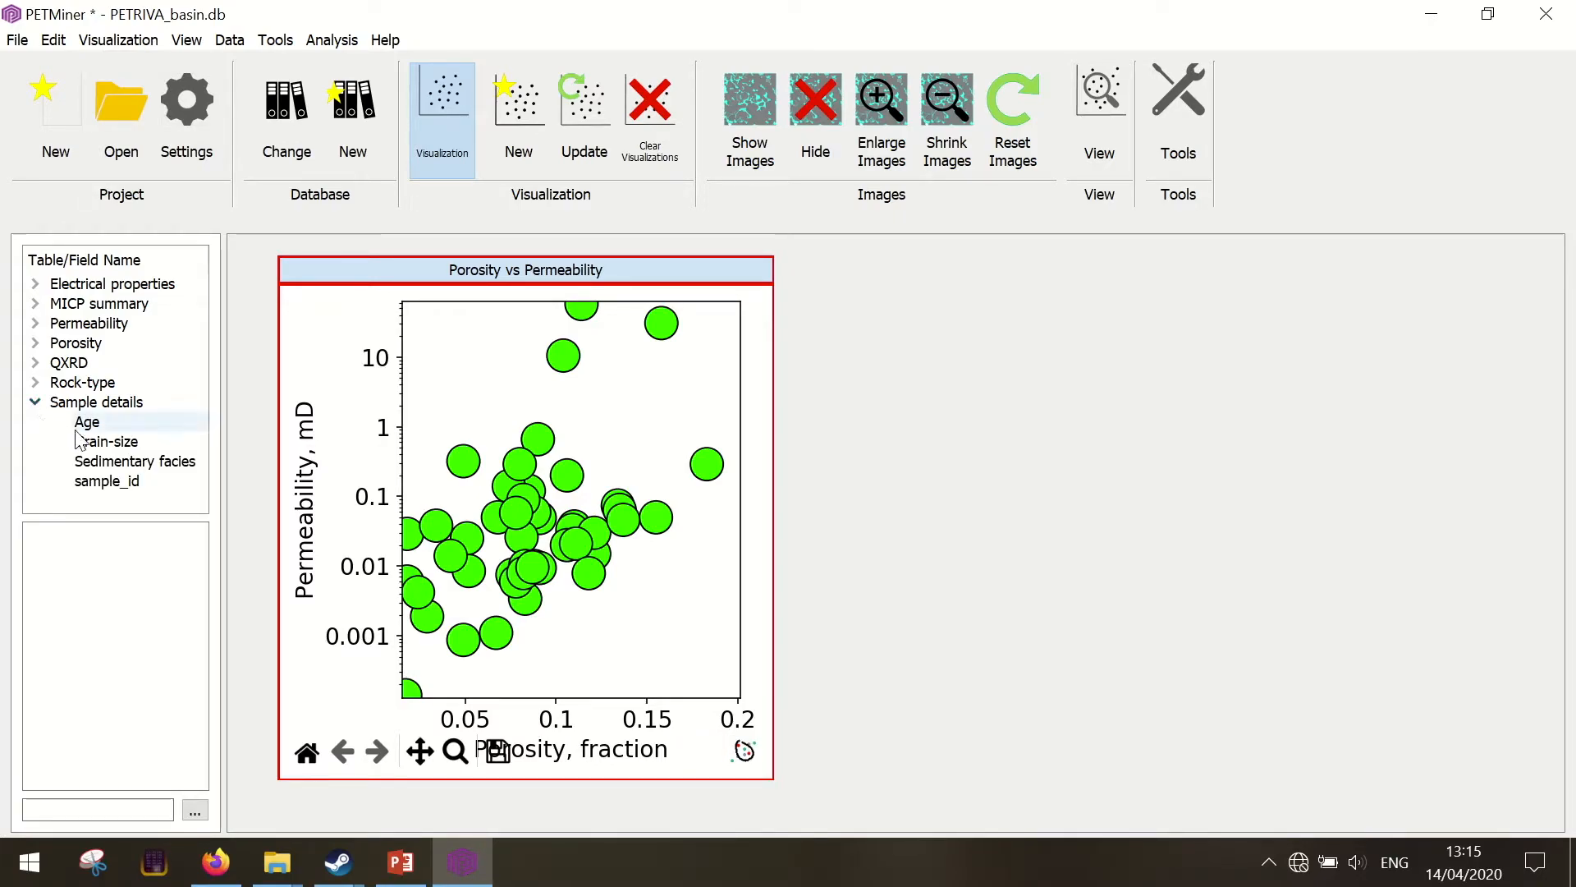
drag(97, 422, 268, 421)
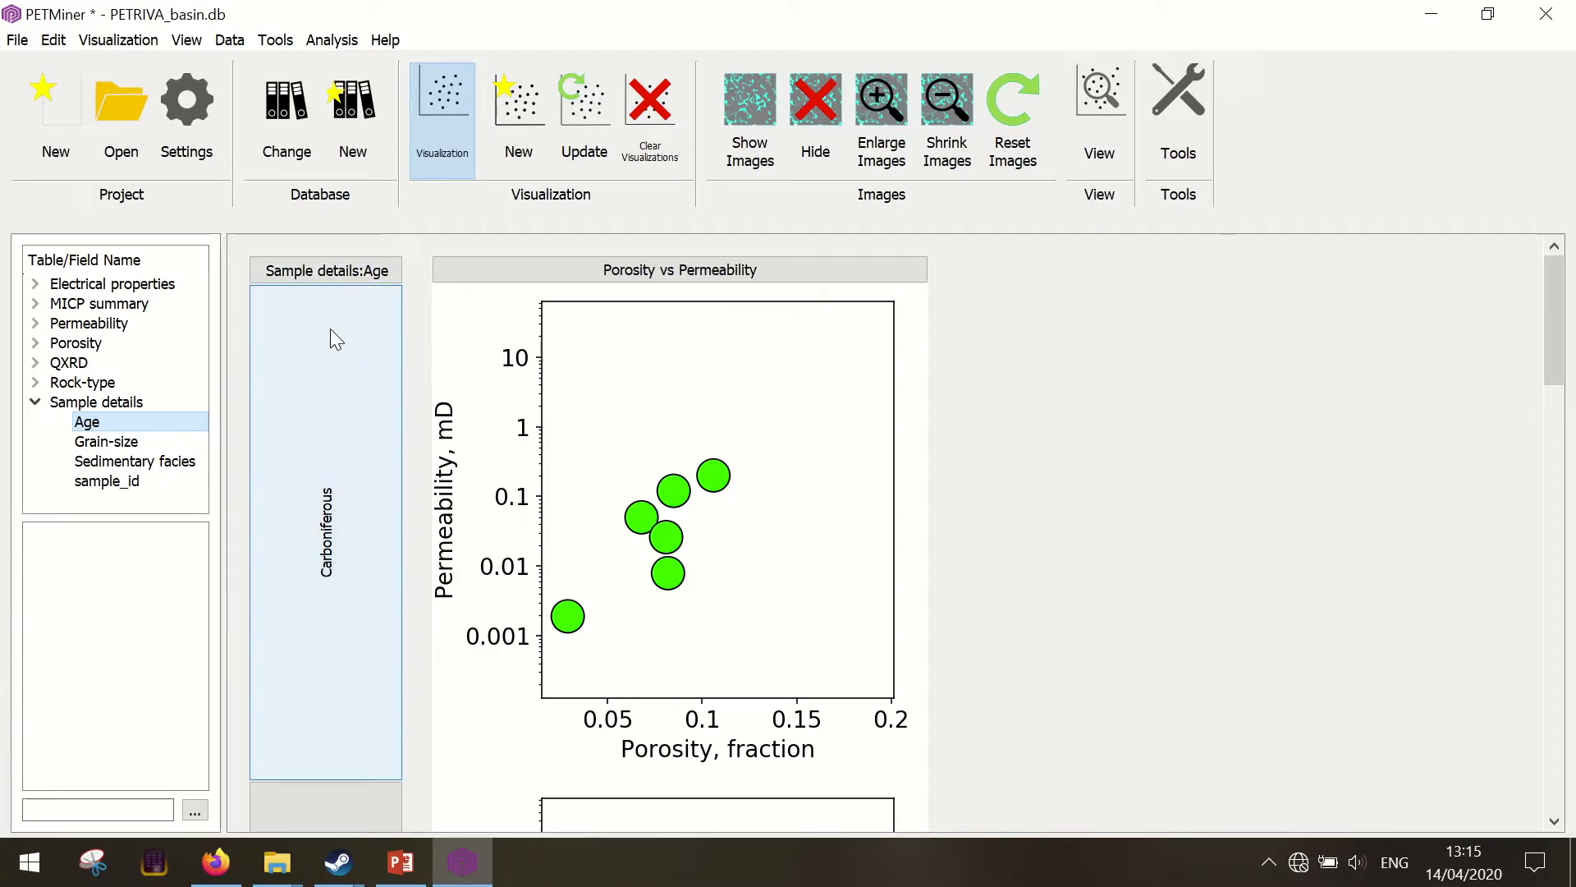
scroll(1047, 393, down, 5)
scroll(1048, 389, down, 13)
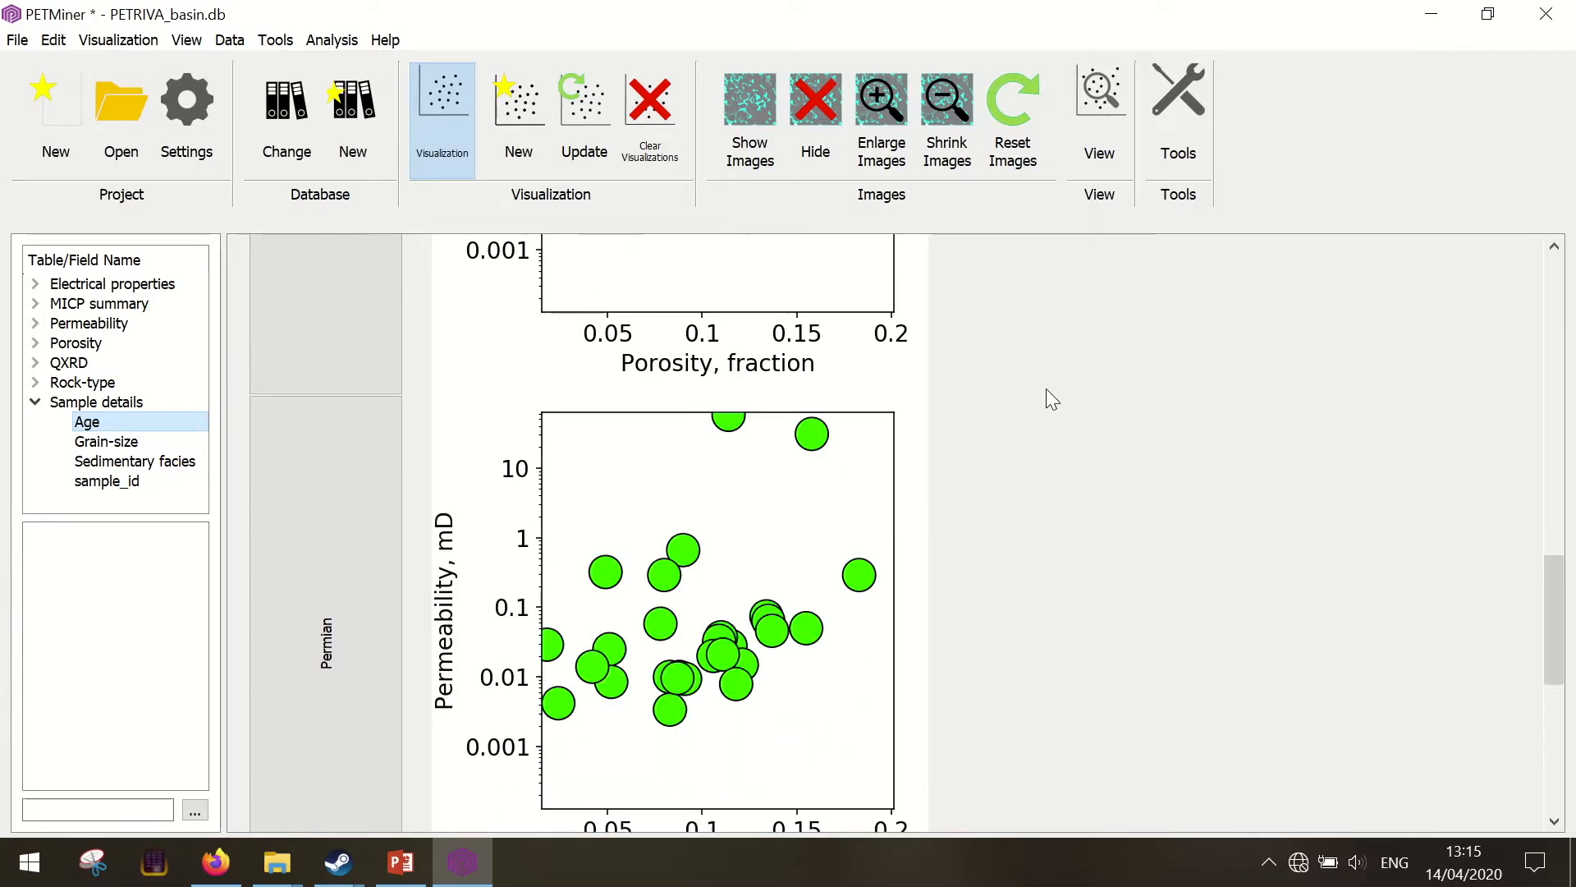
scroll(1048, 386, up, 20)
scroll(1051, 381, up, 3)
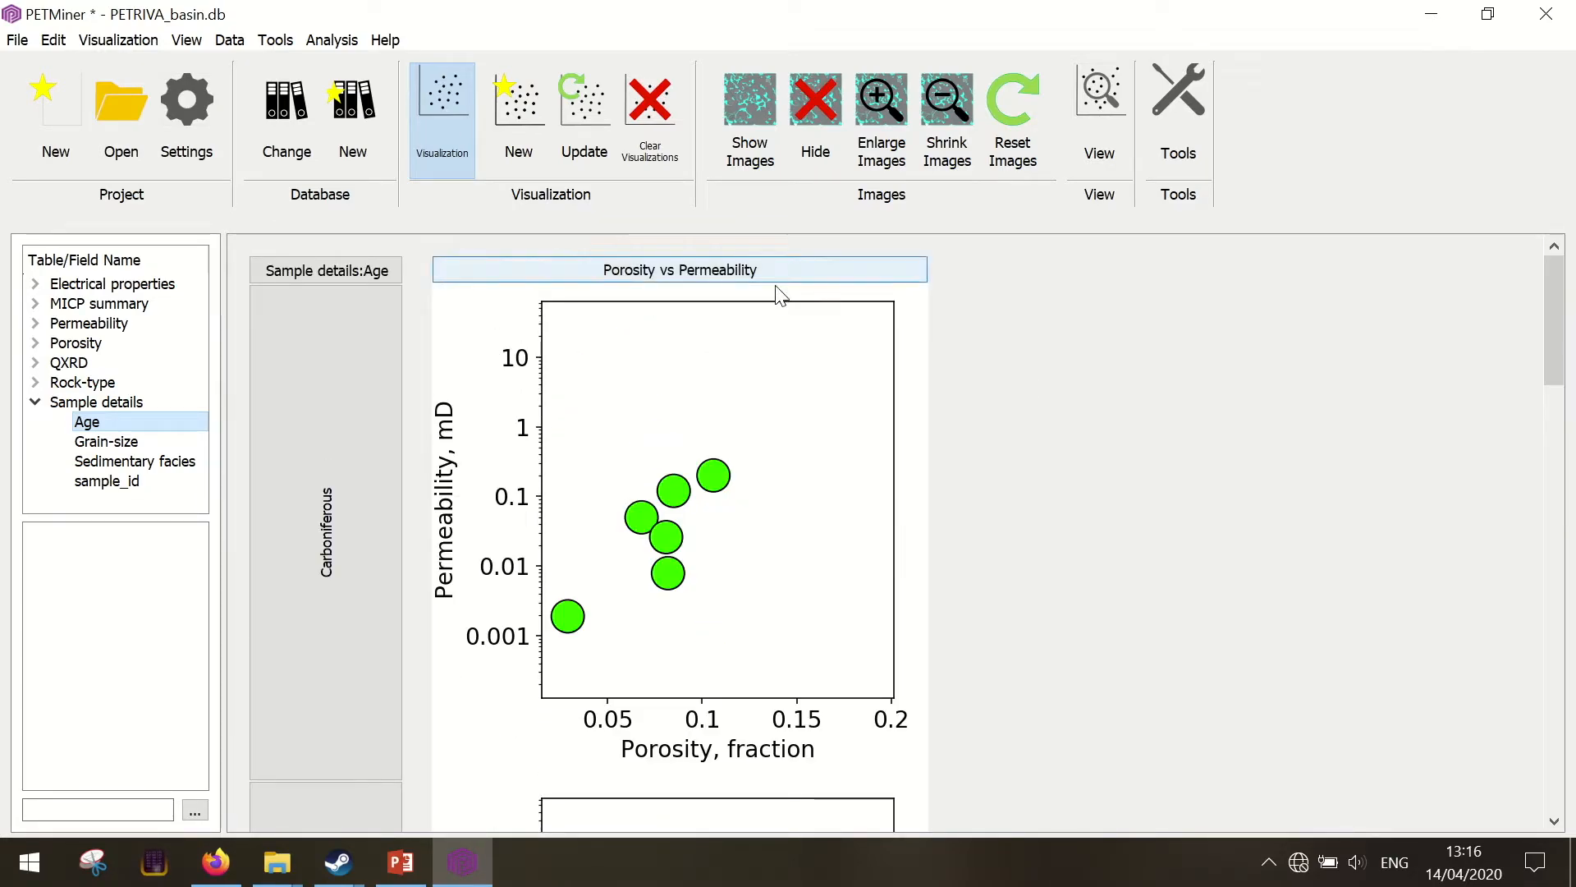
Update the Porosity vs Permeability visualization to show all data and look through the plots for each age
click(744, 279)
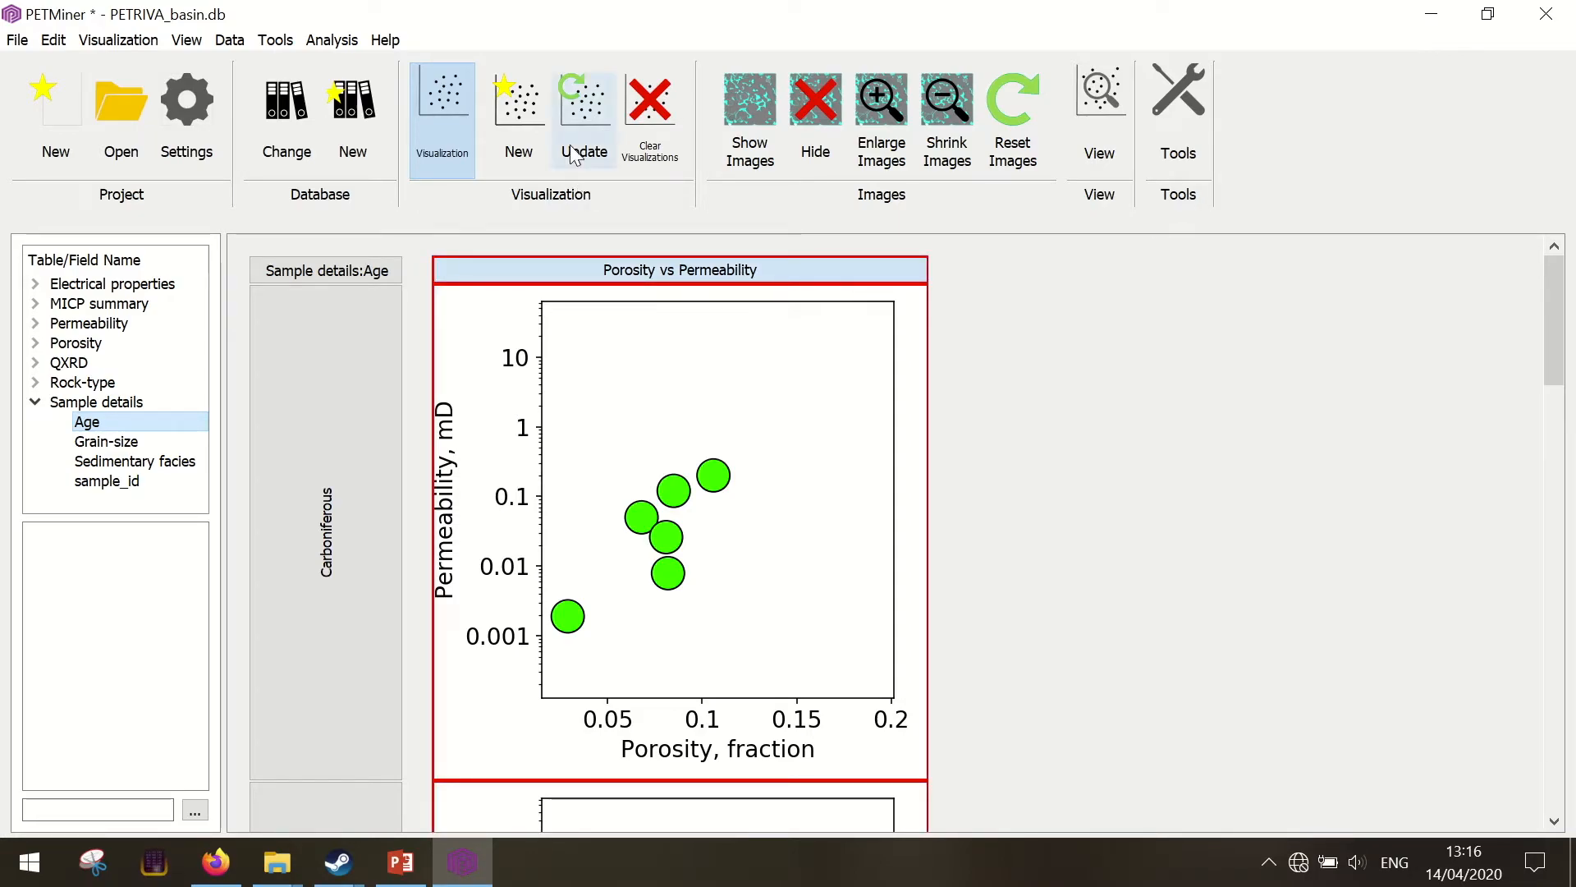
click(574, 115)
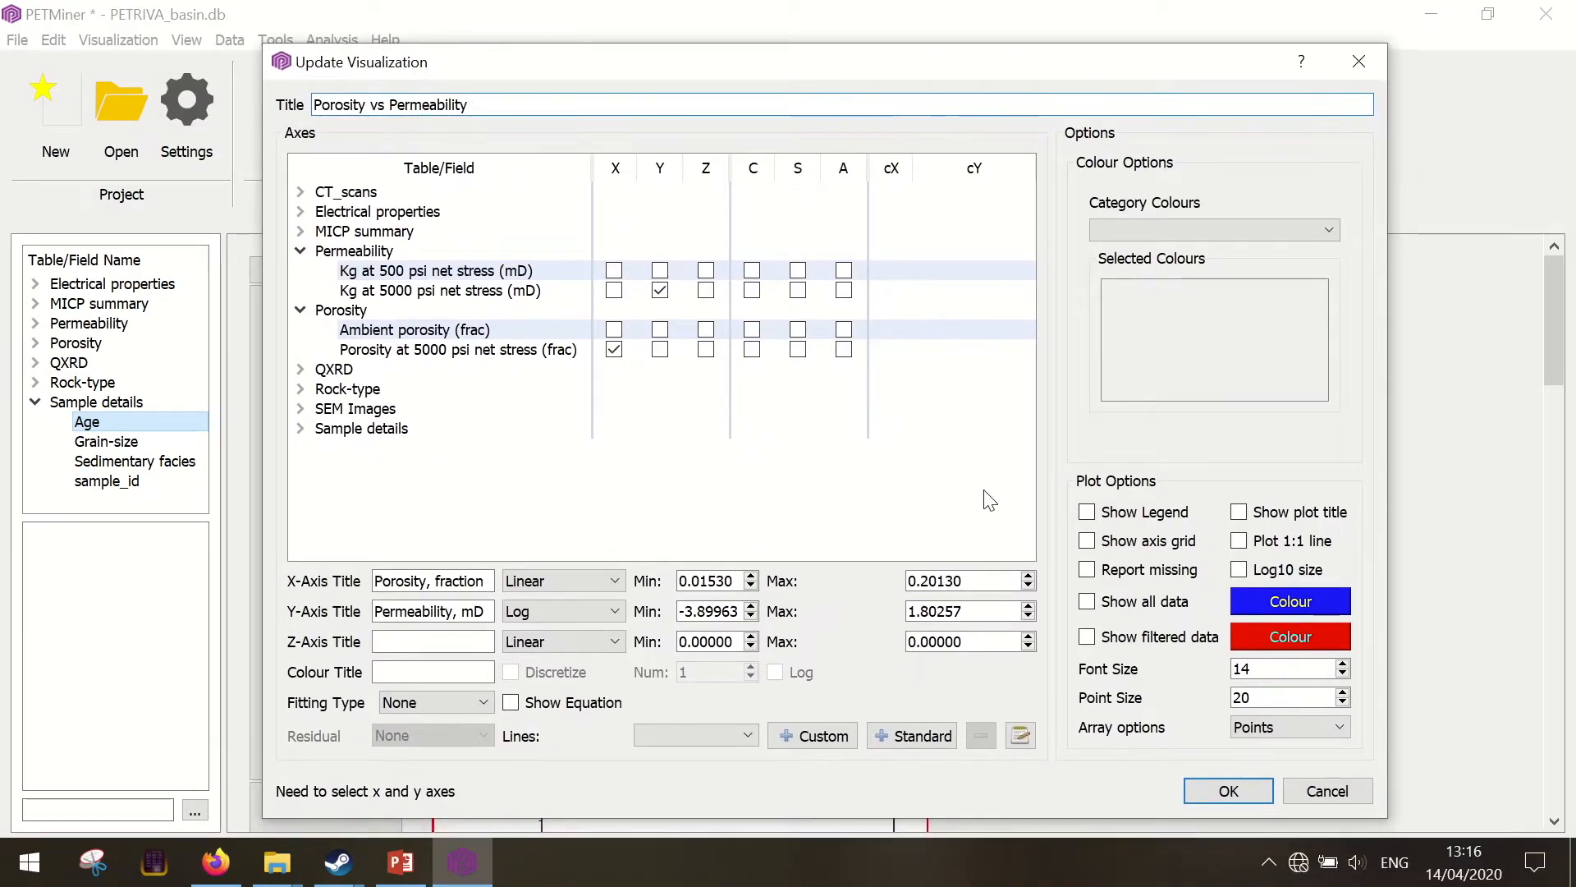
click(1087, 602)
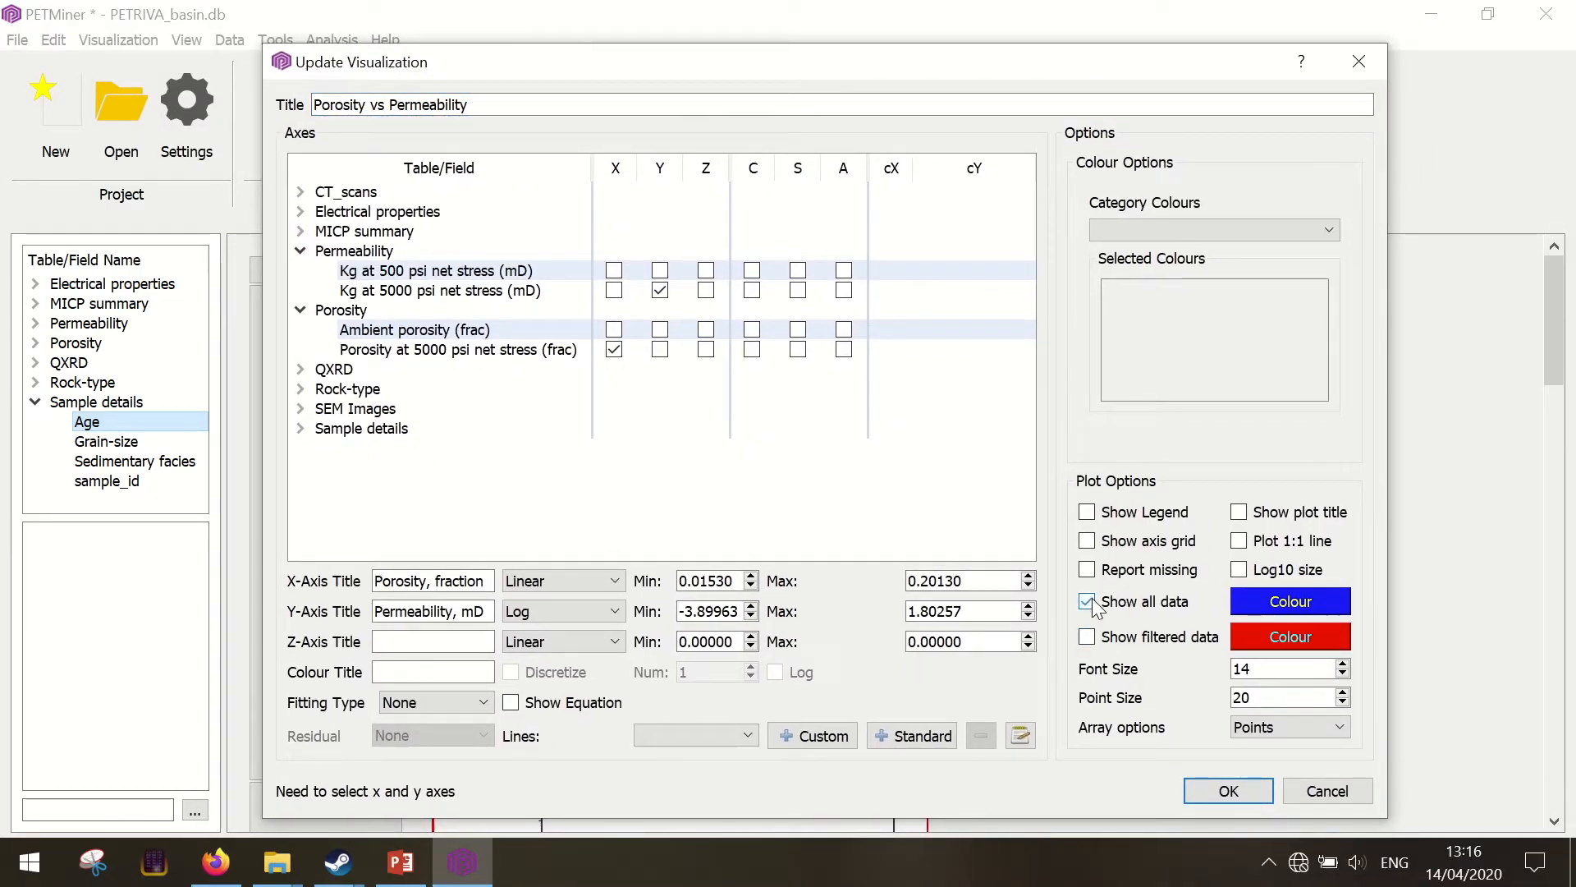
click(1228, 792)
scroll(1089, 579, down, 7)
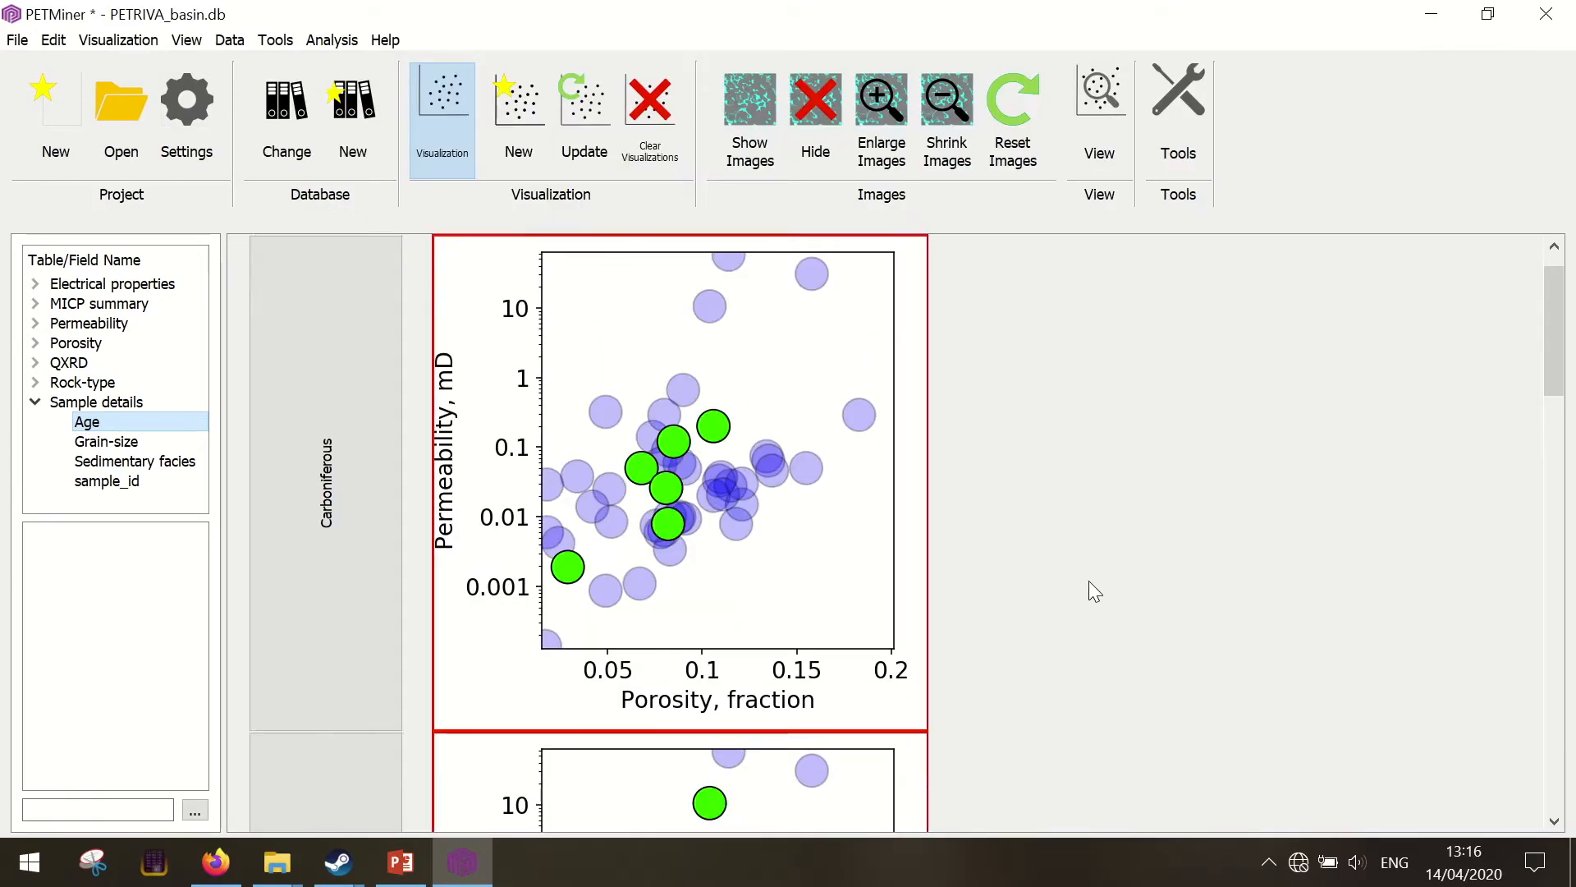
scroll(1088, 579, down, 12)
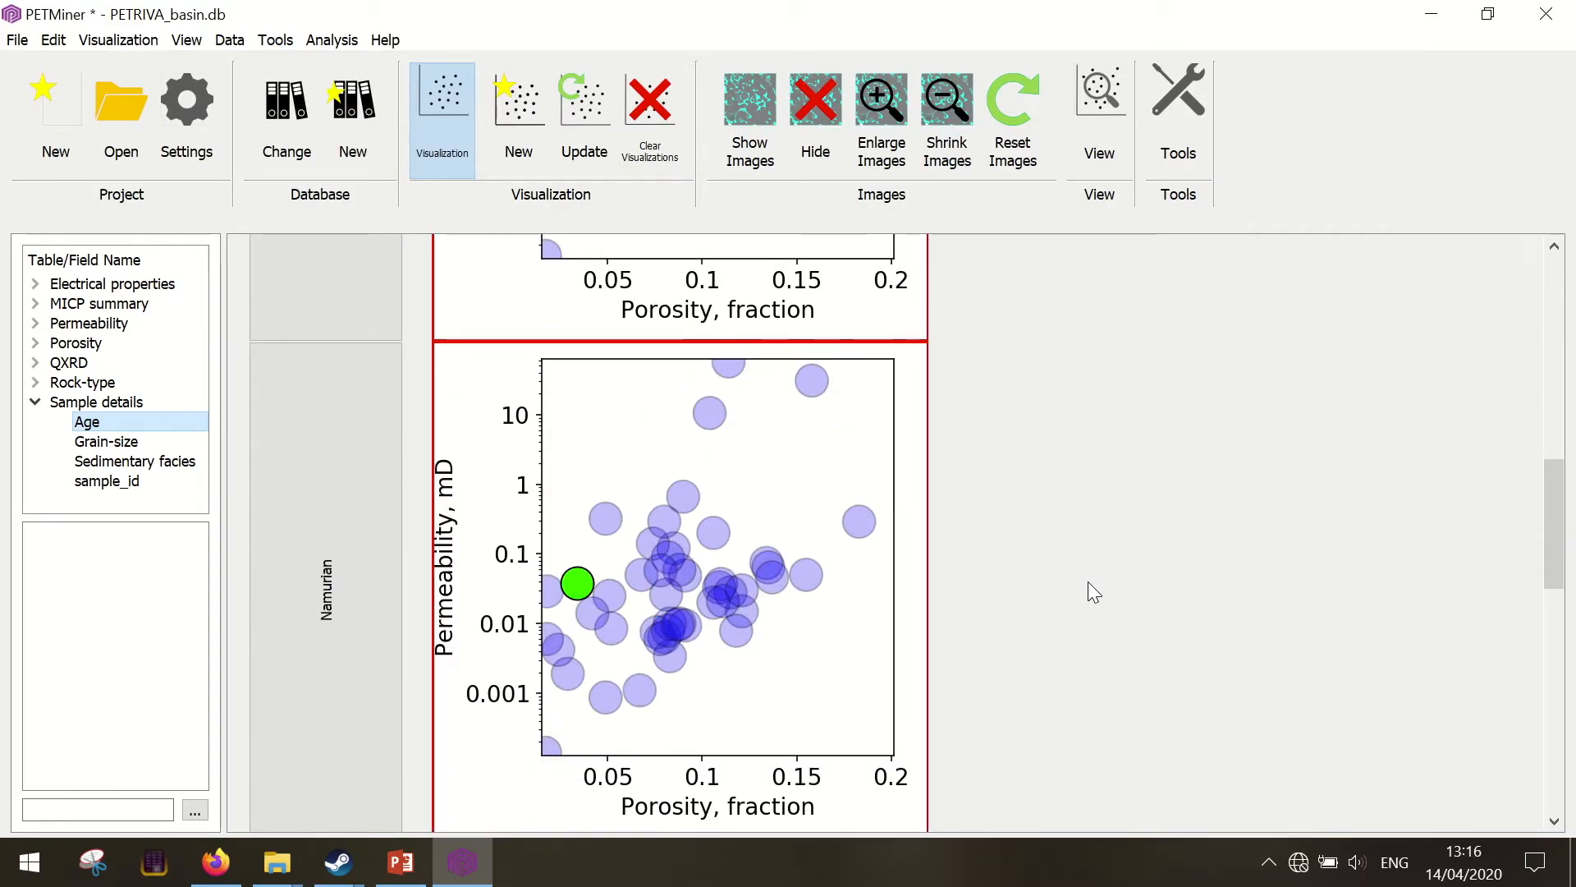
drag(1554, 681, 1531, 272)
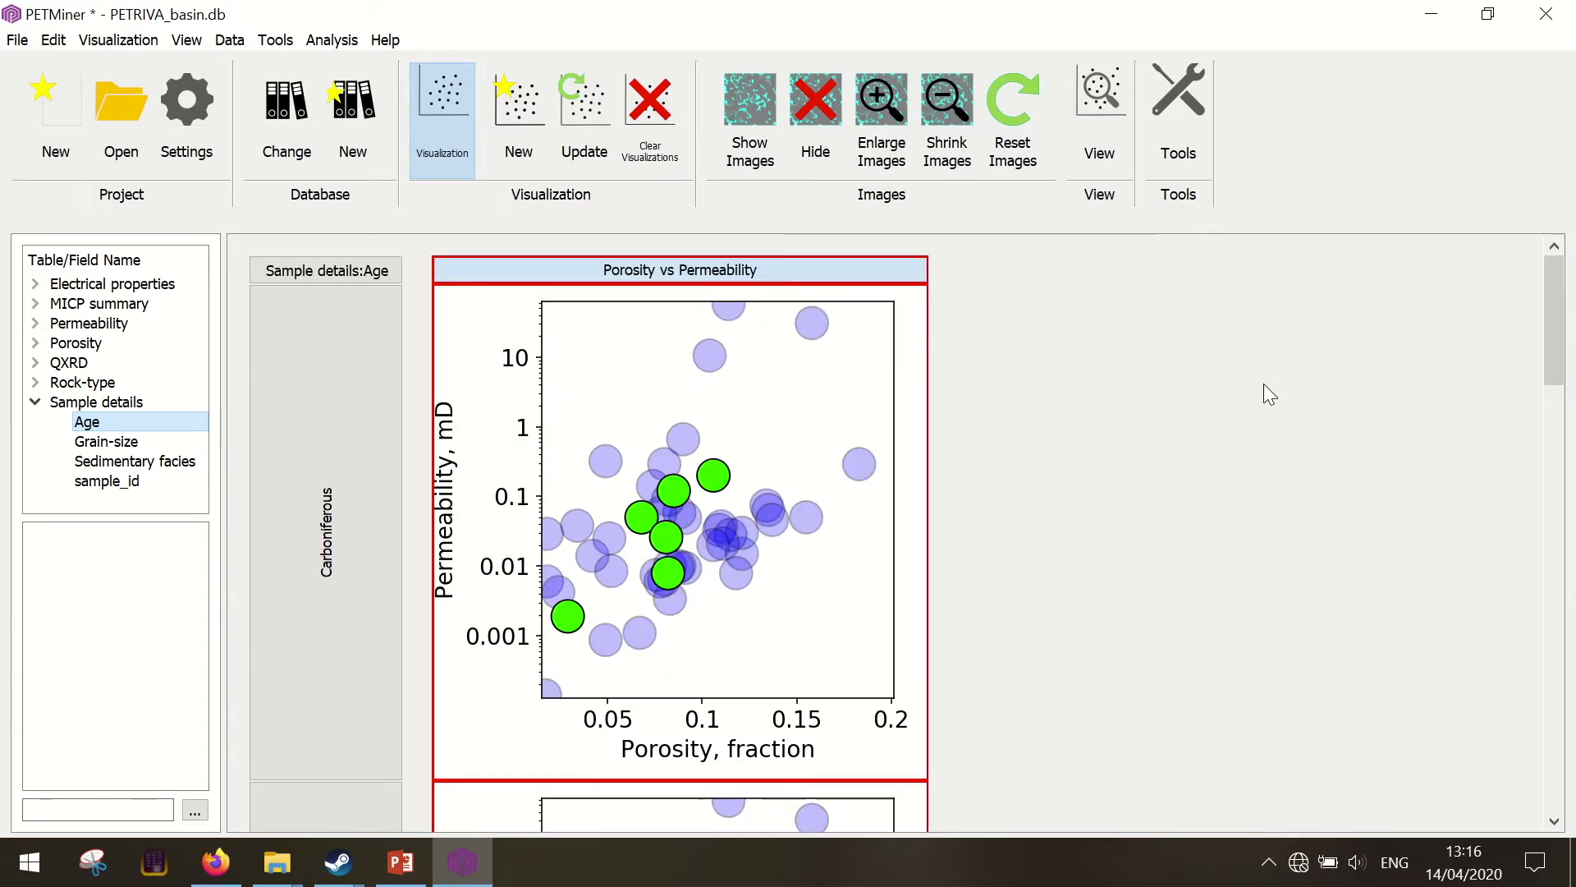
Remove the Age split from the plot and split it into rows by Age of Sample details again
click(364, 277)
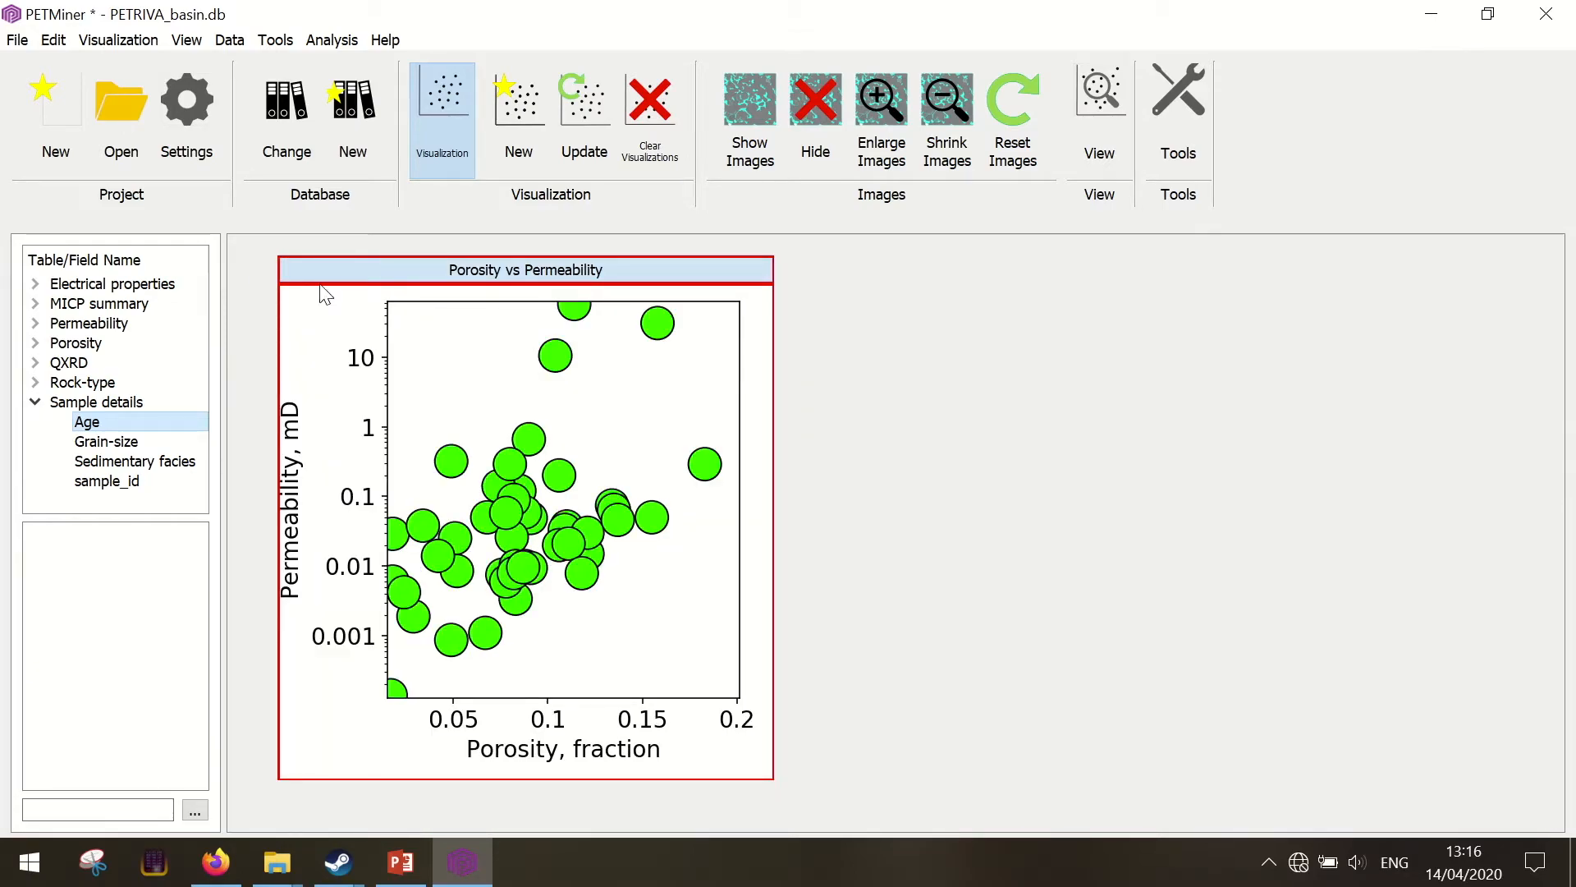
drag(86, 421, 277, 408)
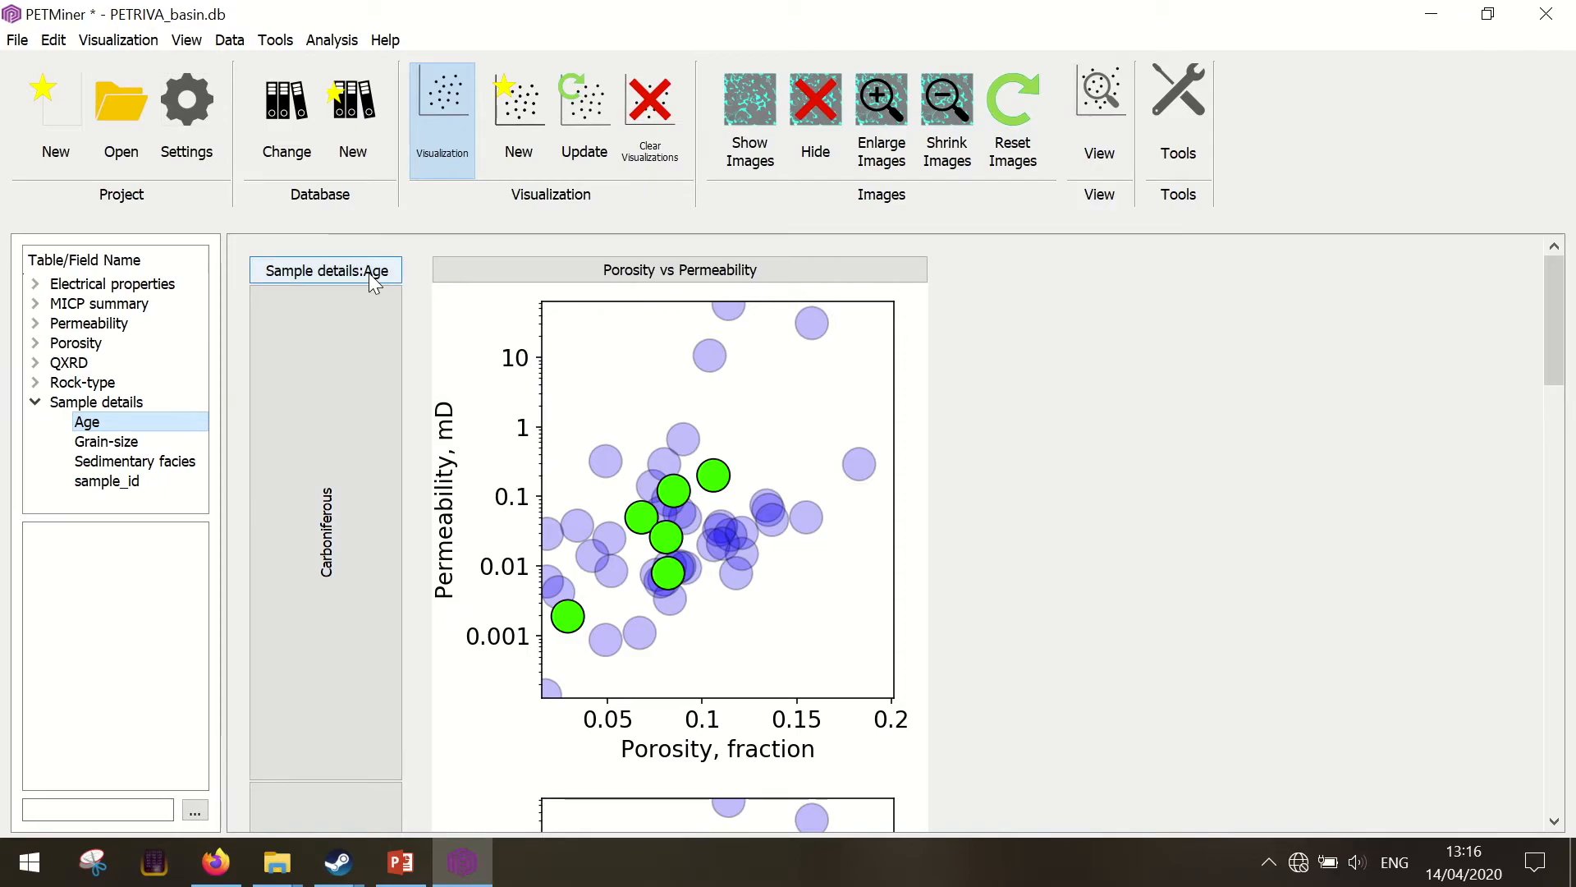
Clear all attributes from the view, discarding the unsaved project changes
click(1115, 100)
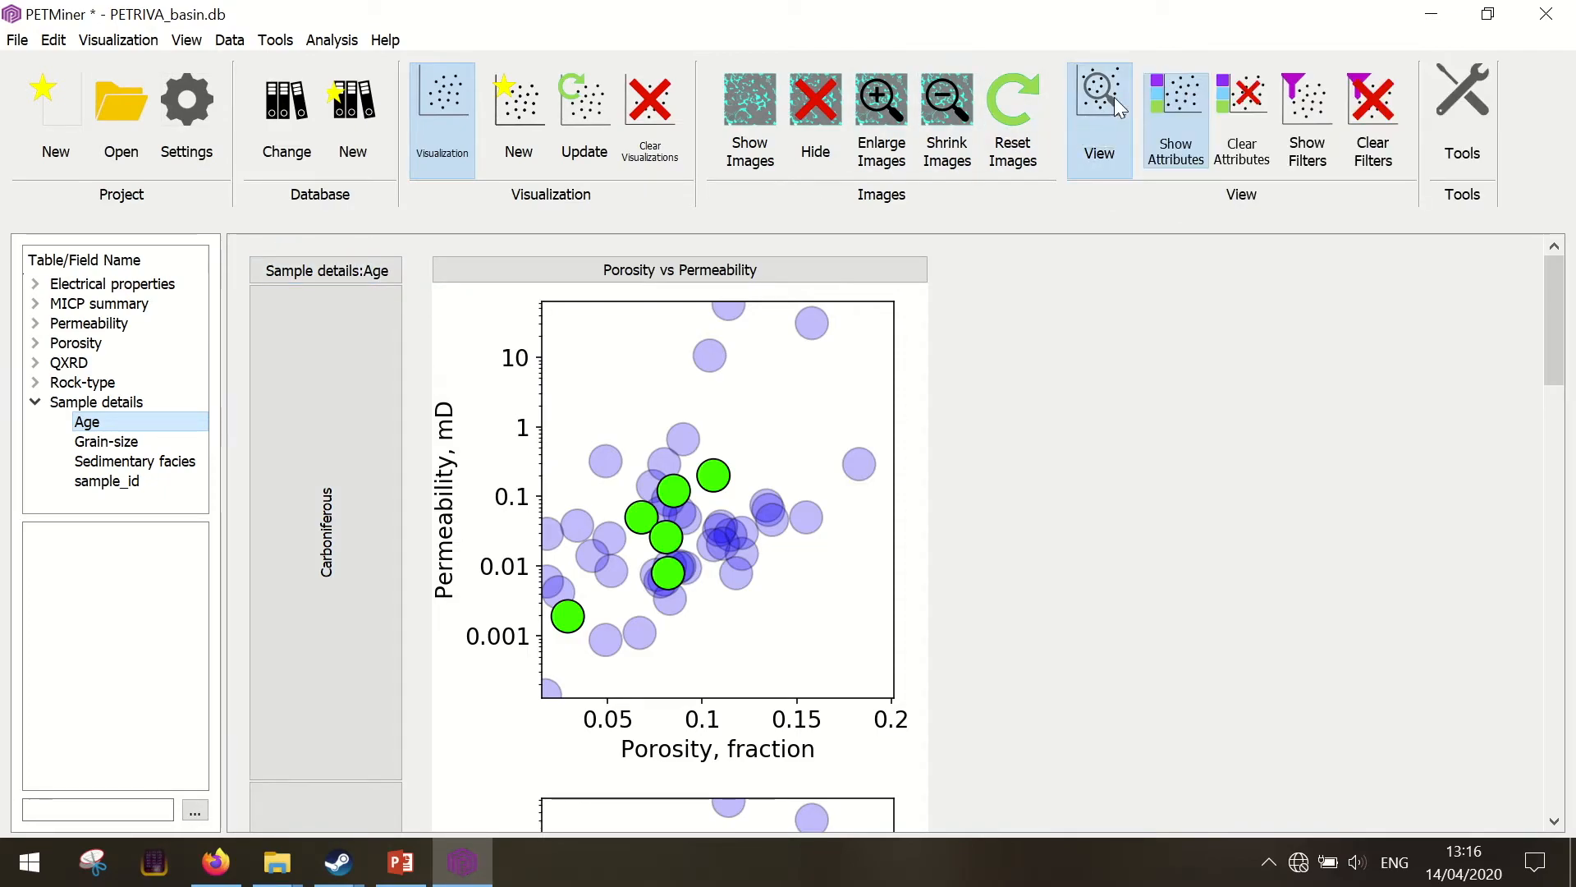
click(1240, 145)
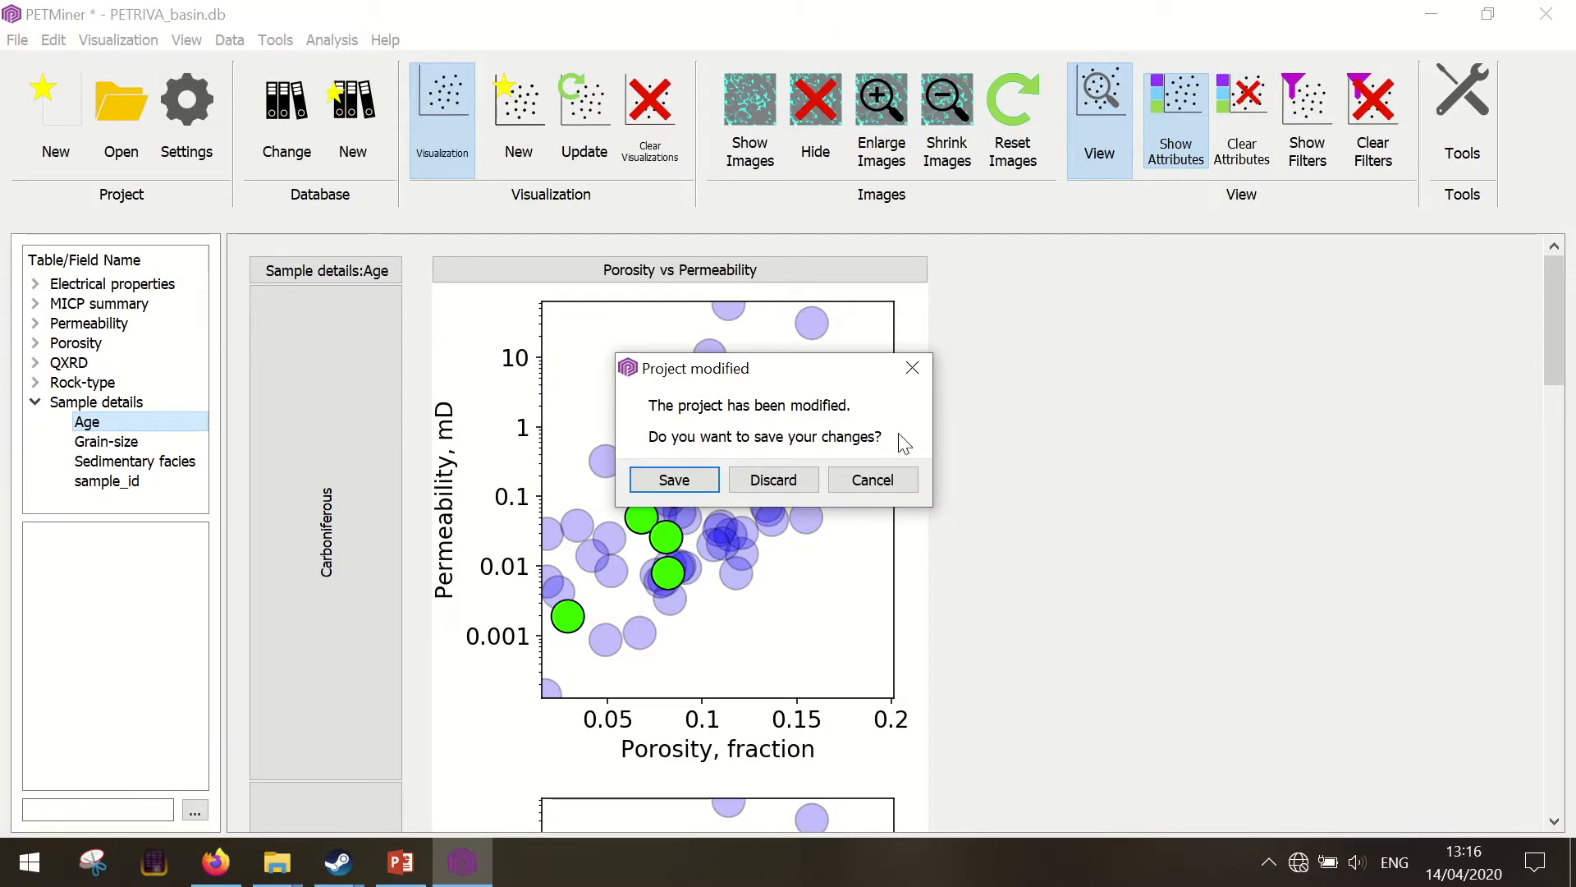
click(773, 479)
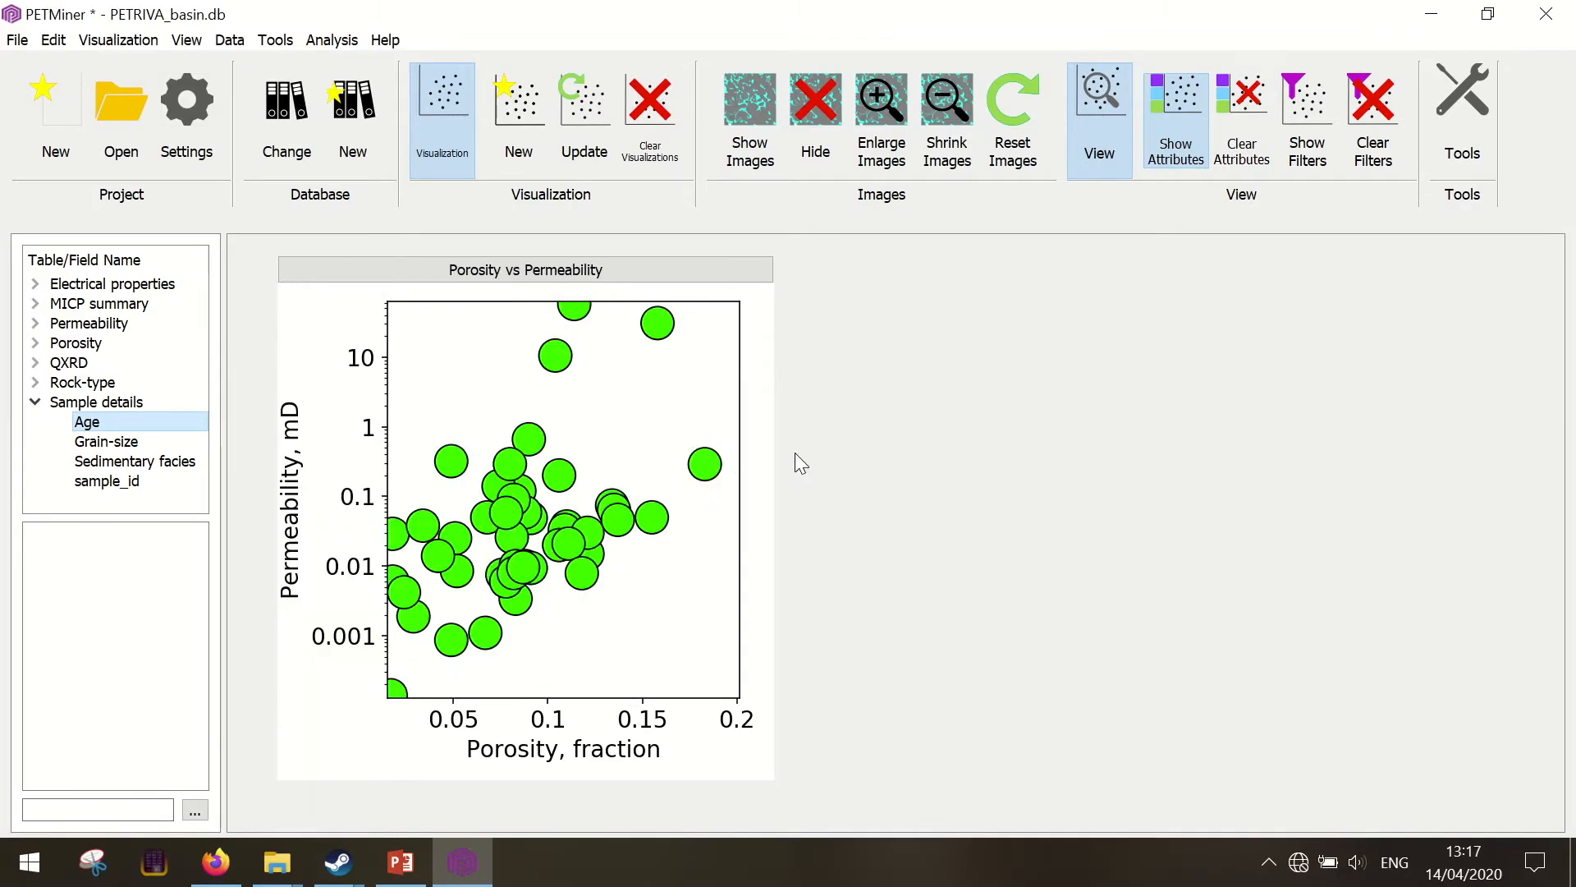
Update the Porosity vs Permeability visualization to use Threshold pressure (psi) for the Z axis and clear its title
click(655, 265)
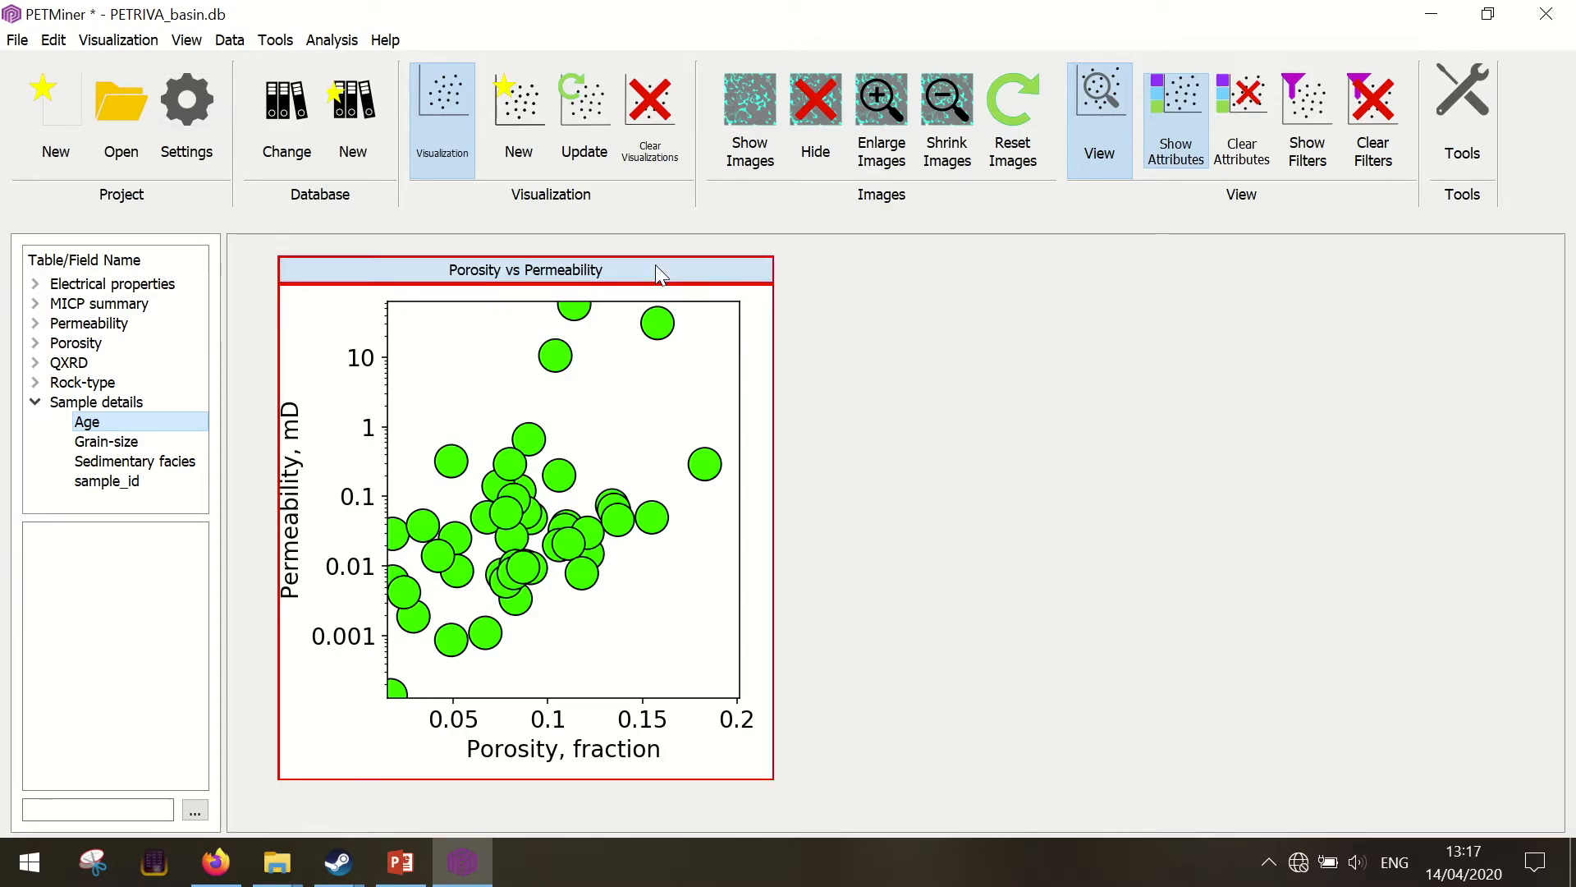
click(581, 114)
drag(645, 146, 407, 67)
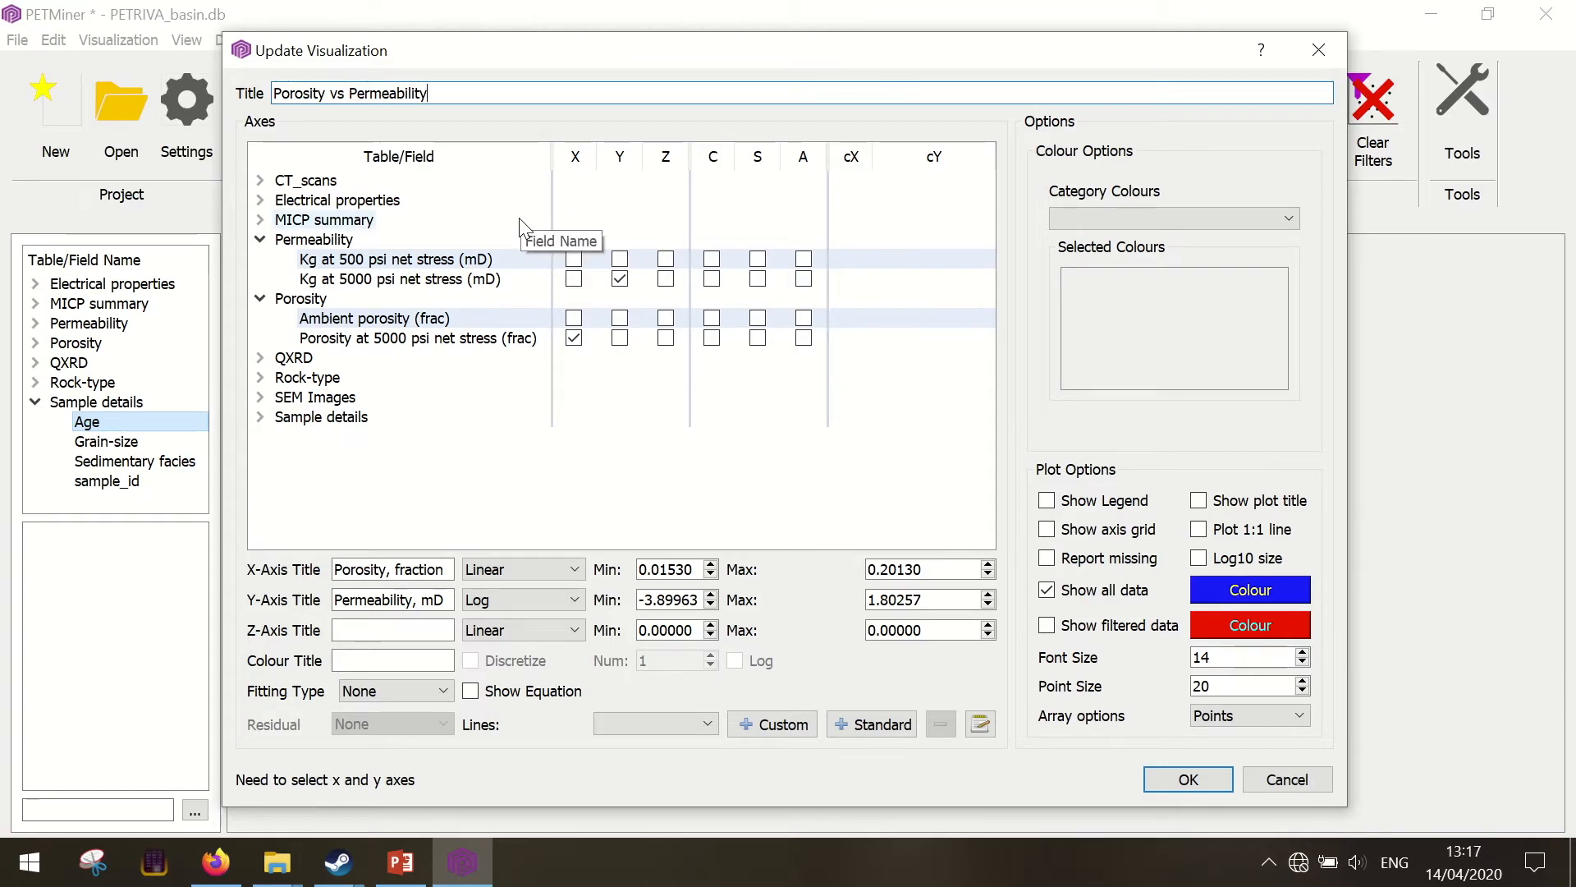
click(260, 220)
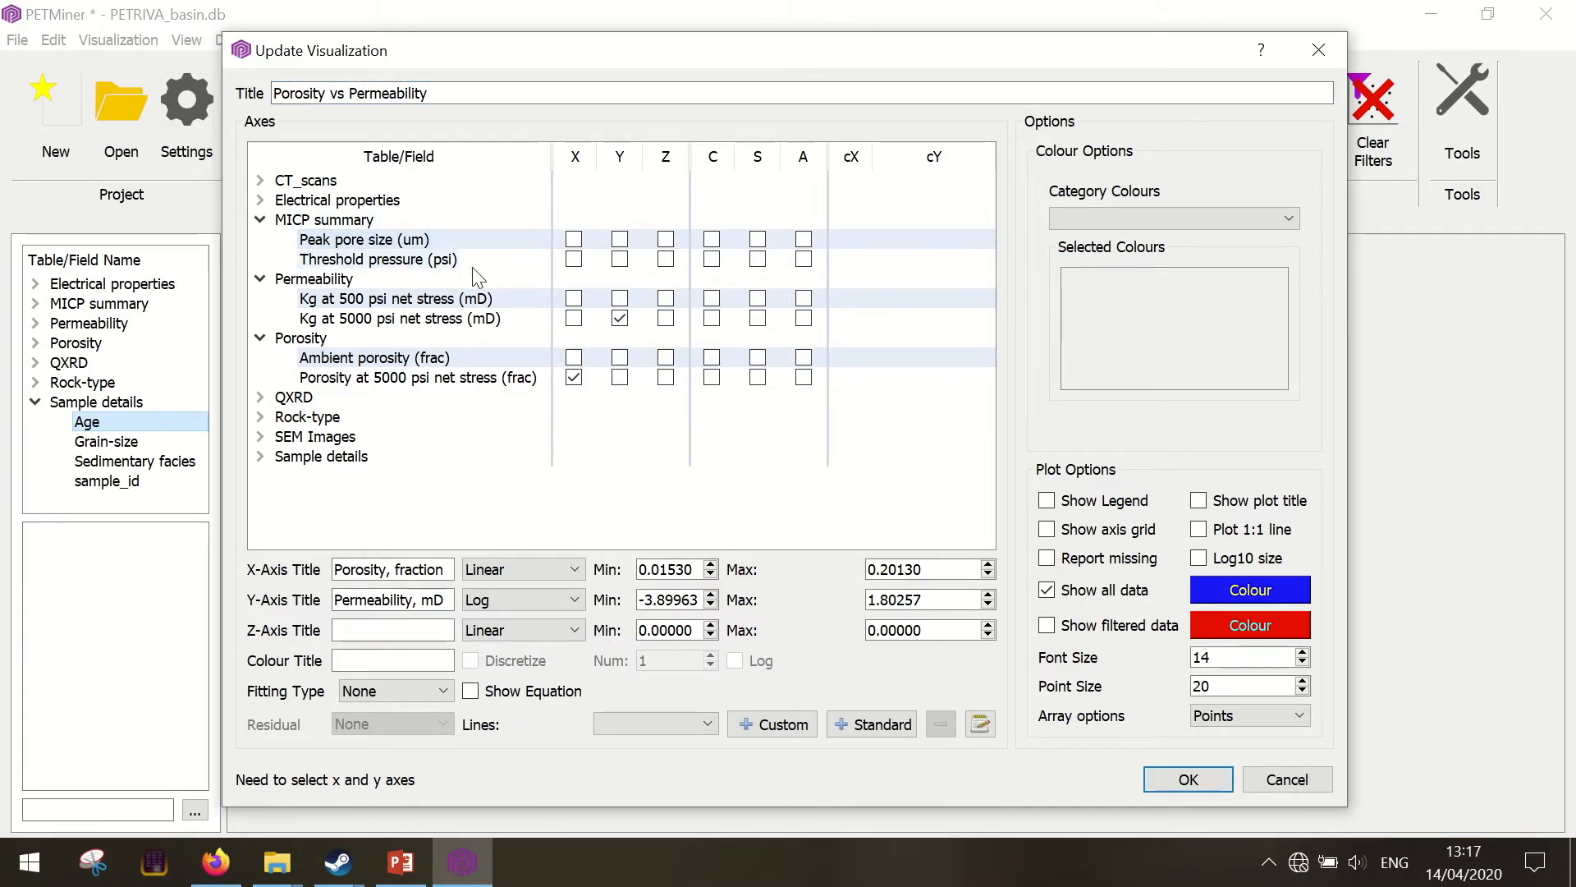
click(666, 260)
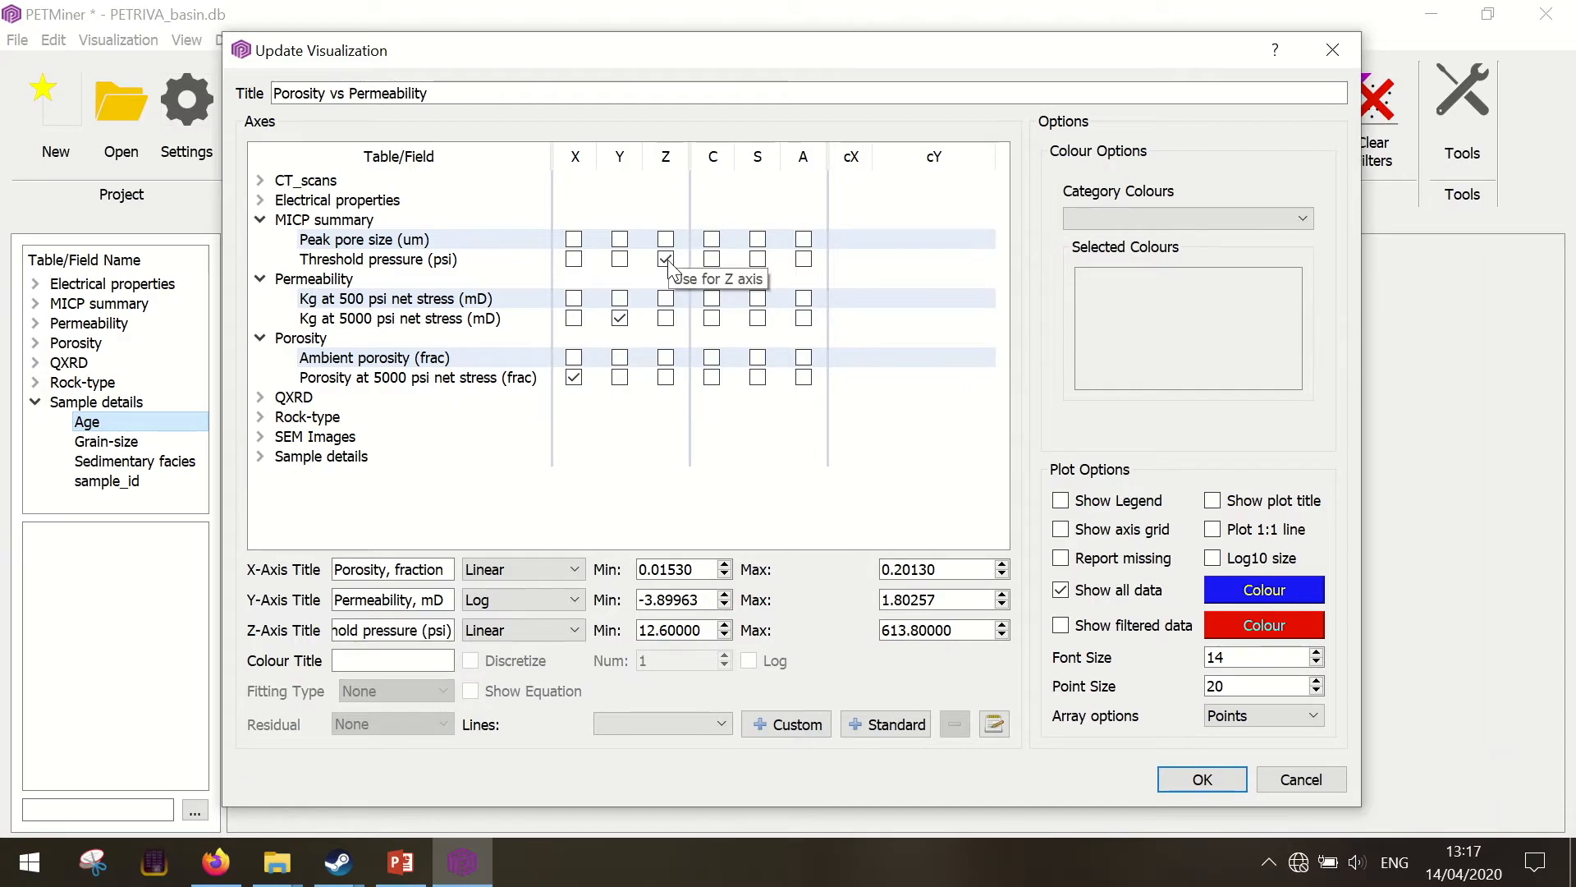
drag(500, 95, 268, 96)
key(BackSpace)
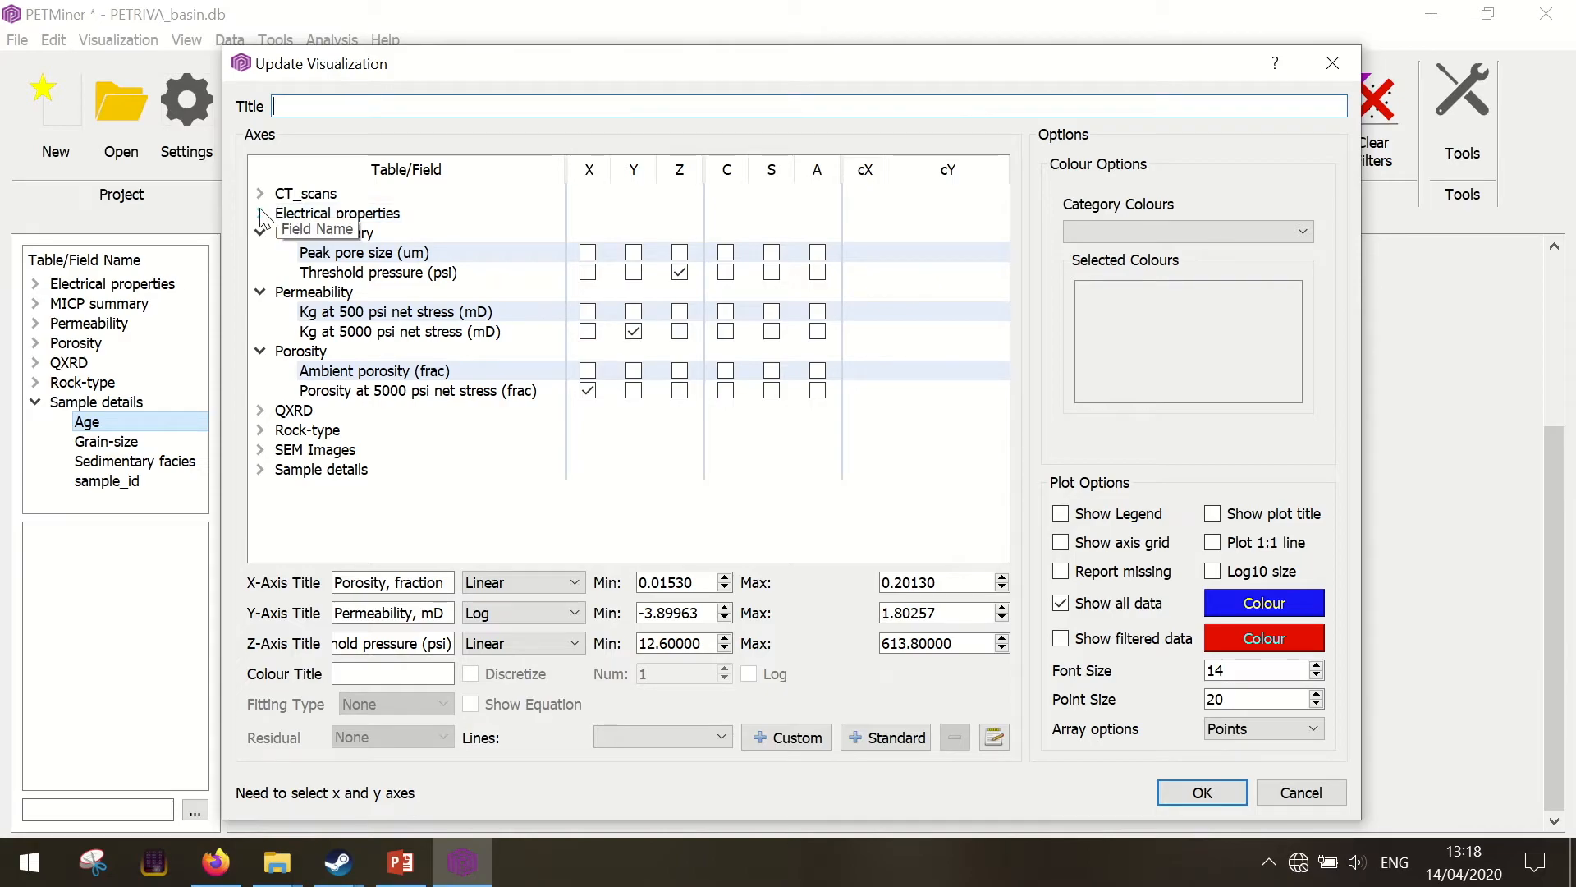
Colour the plot by Cementation exponent, m with the pink-to-purple colour map and apply the update
click(261, 214)
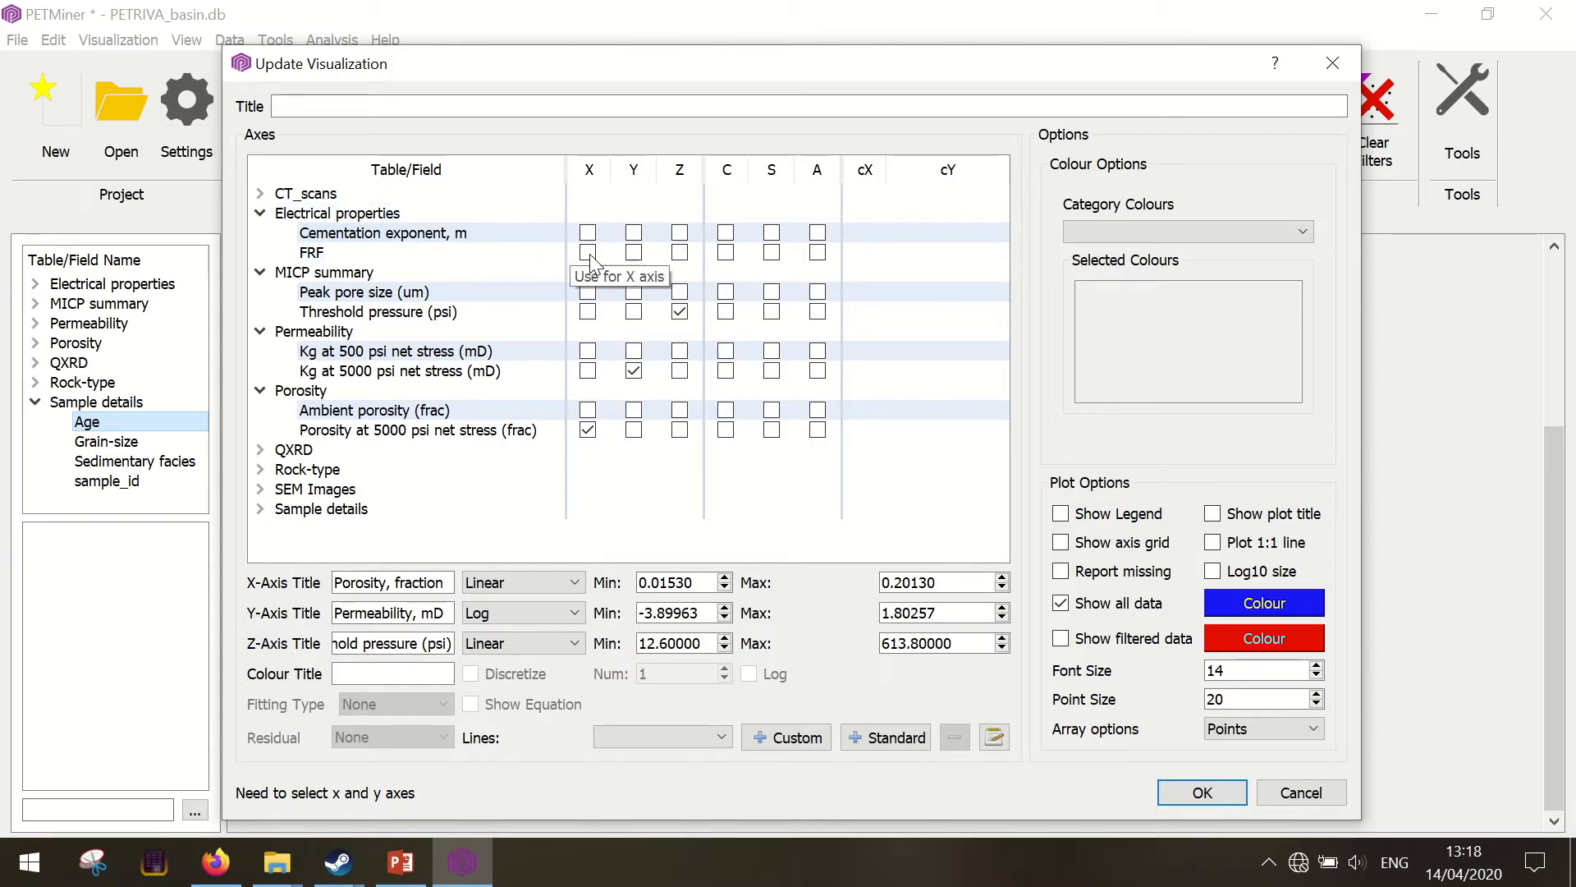
click(726, 233)
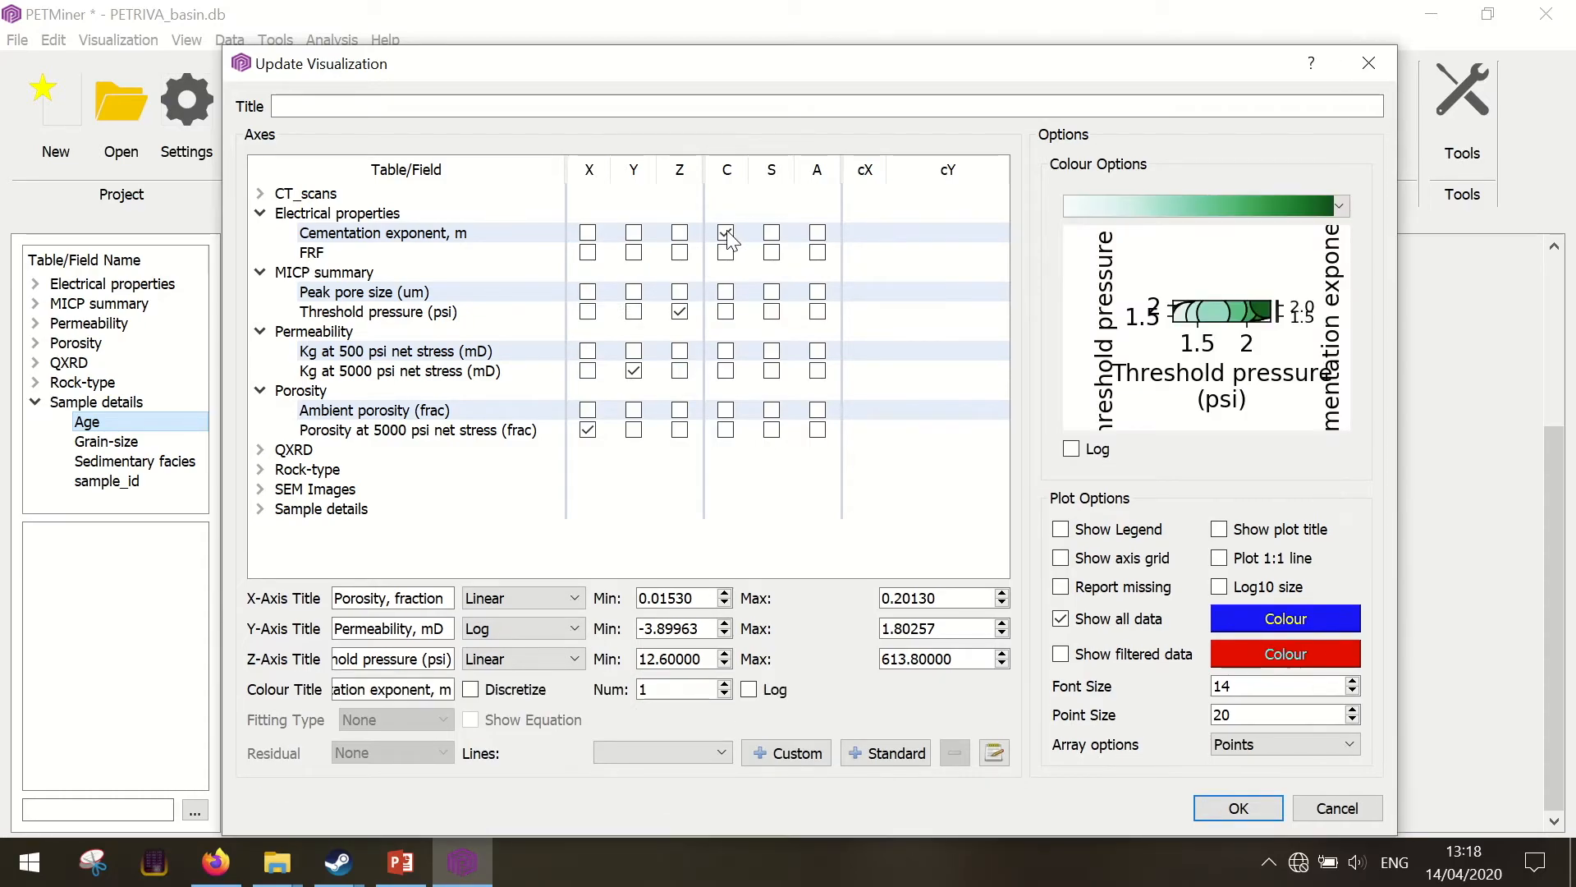
click(1144, 207)
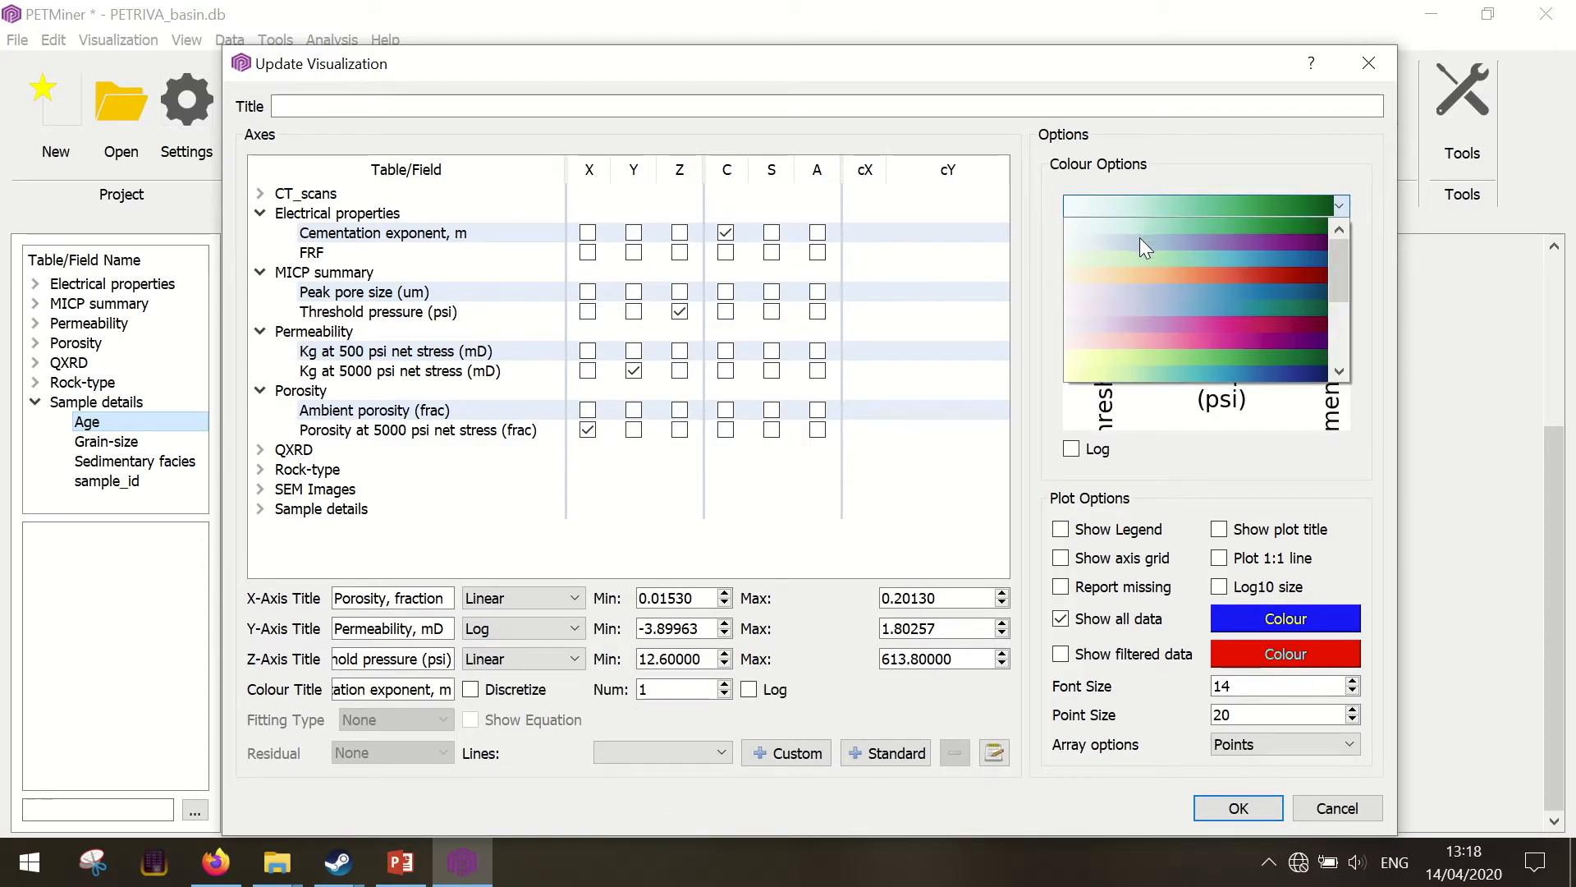
click(1141, 340)
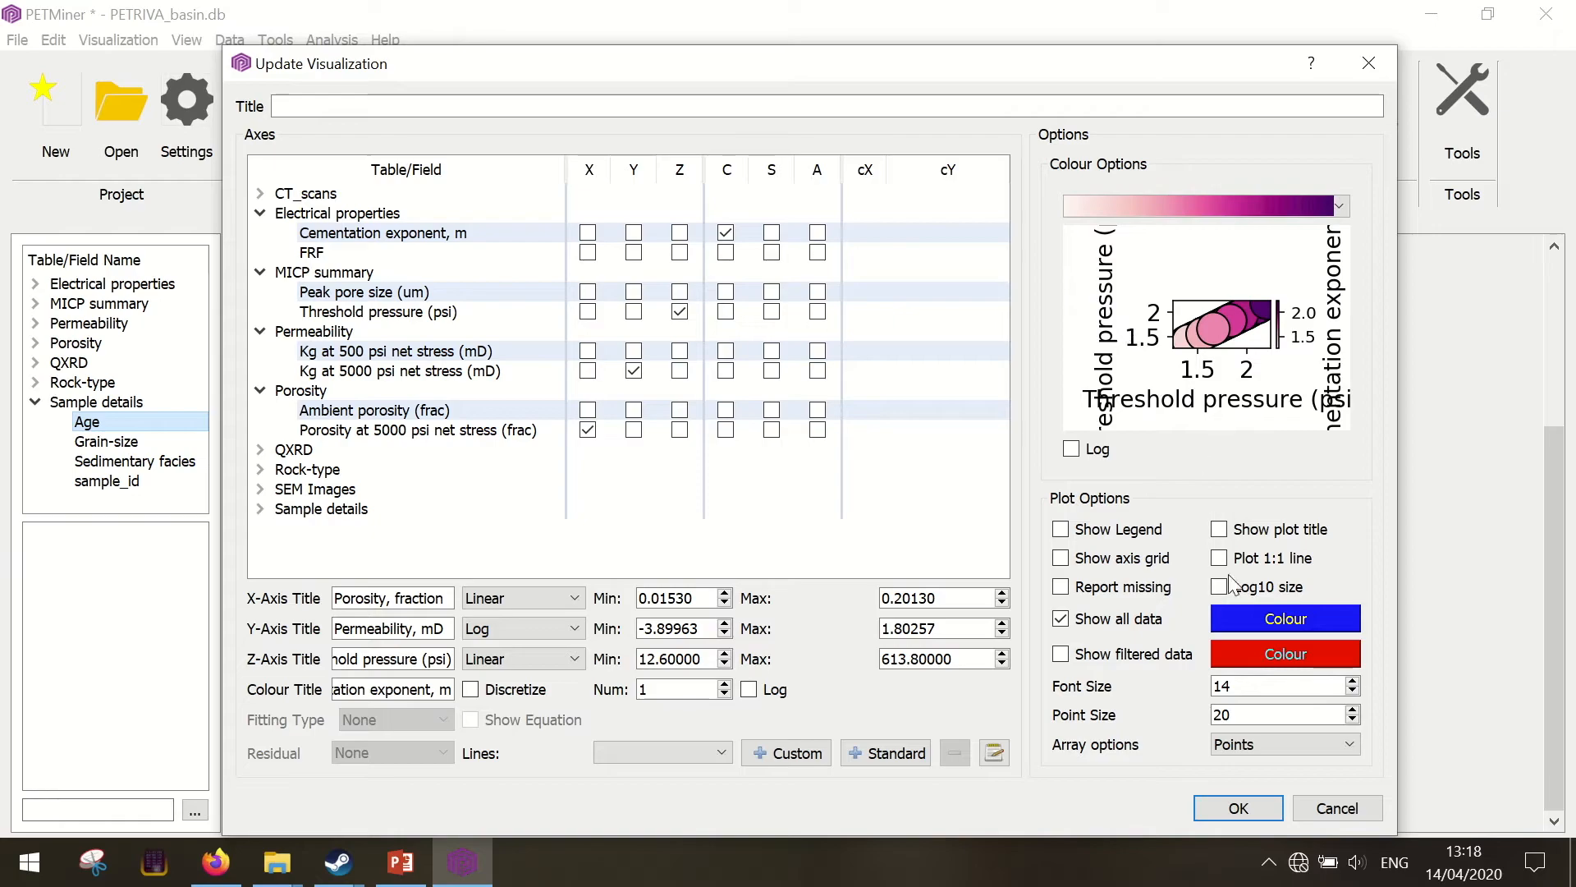
click(1237, 808)
drag(650, 674, 615, 632)
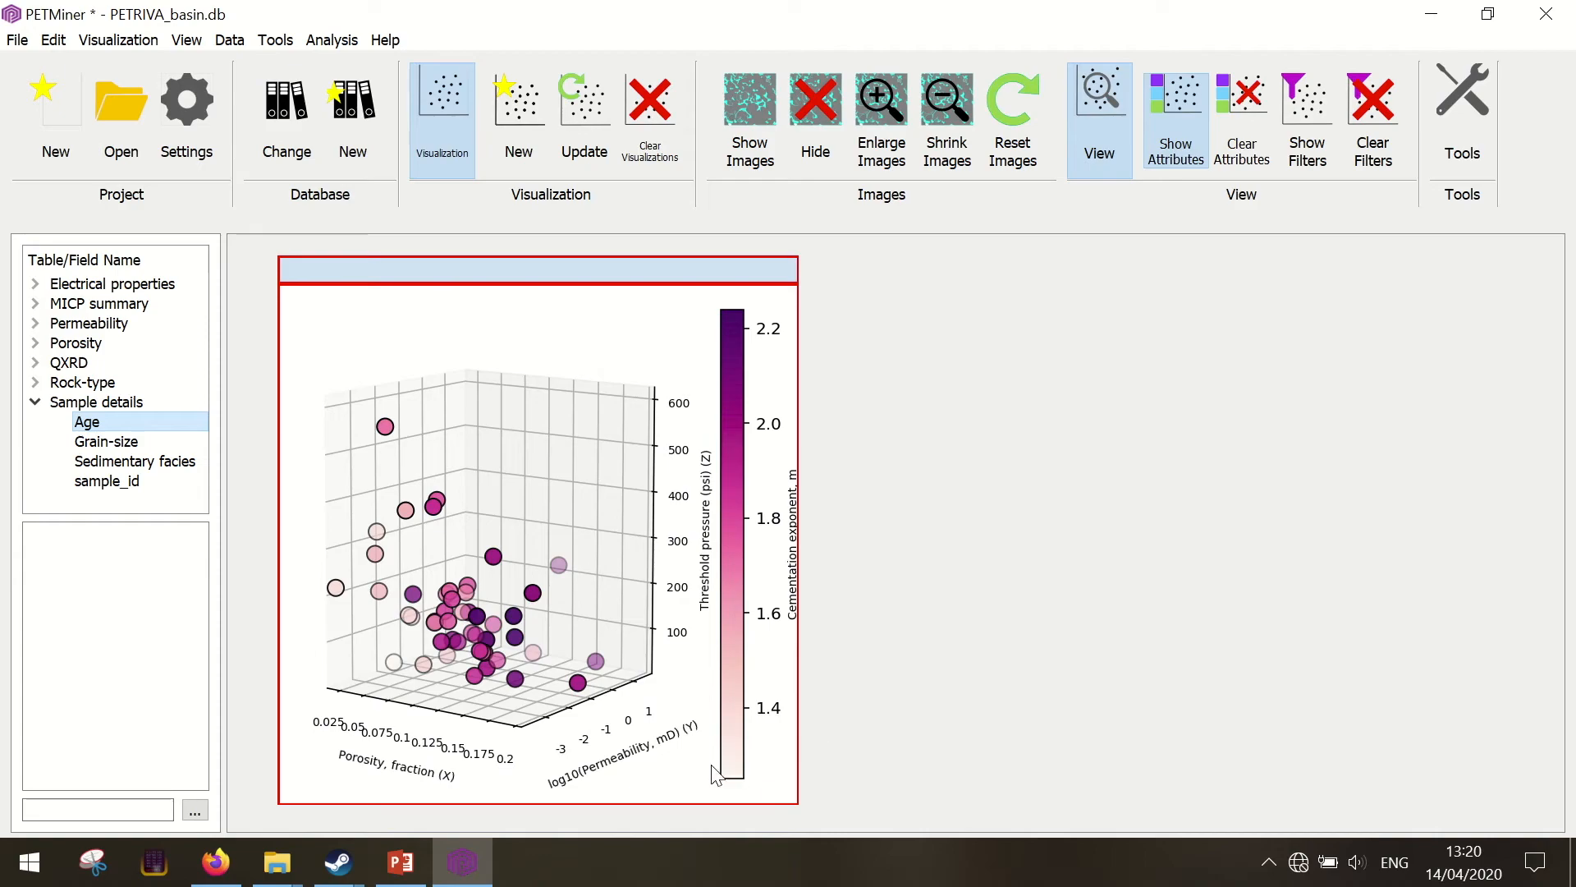
click(670, 779)
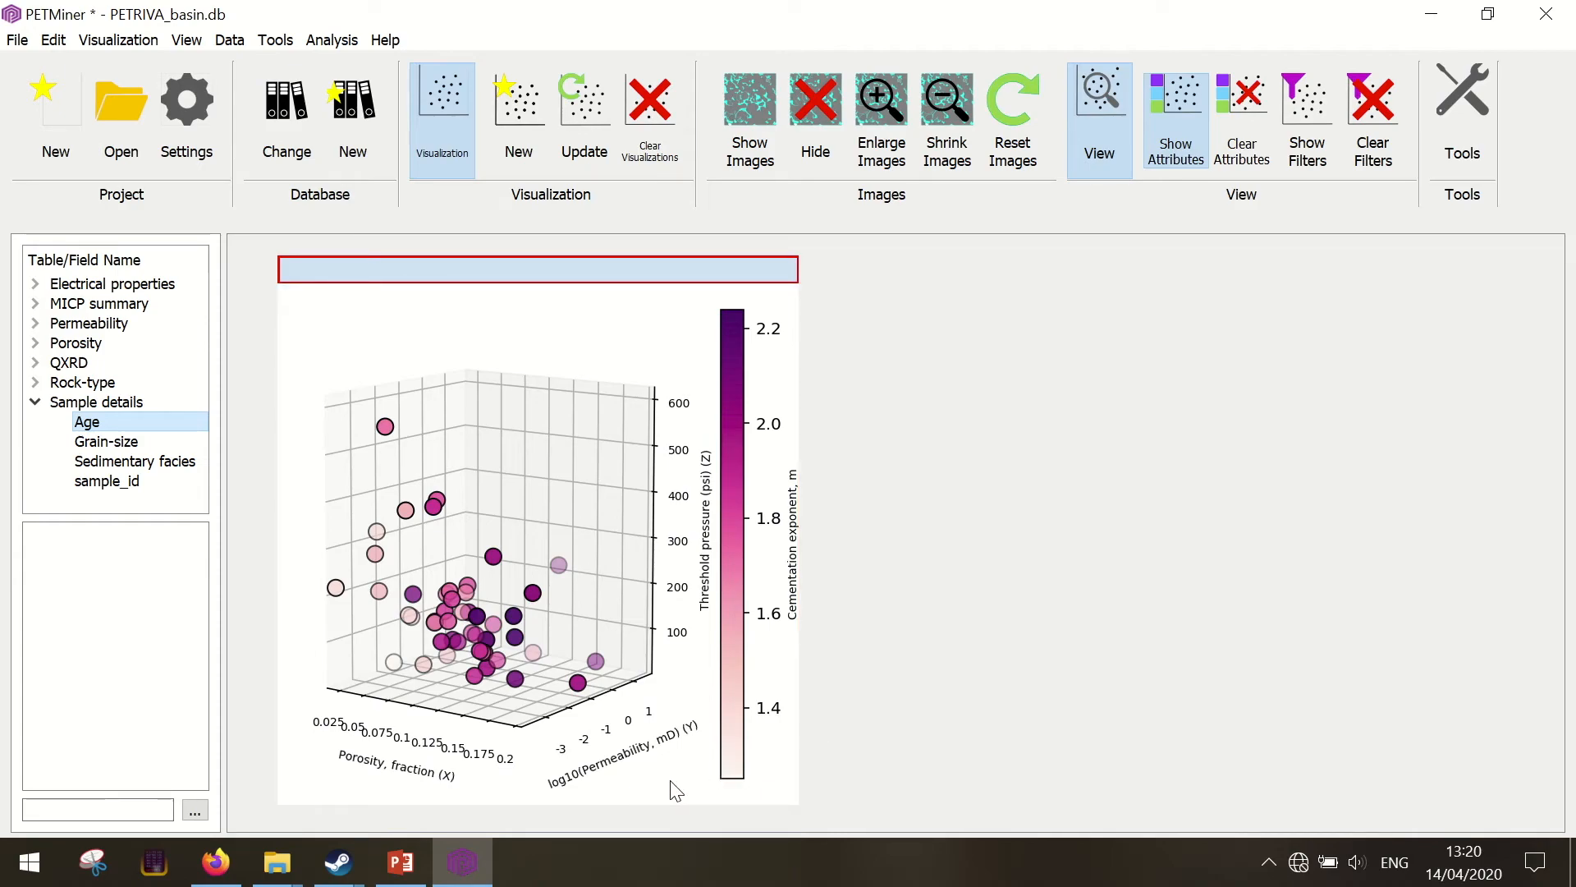
click(670, 780)
click(498, 776)
click(211, 484)
double_click(212, 484)
text(test1)
click(574, 580)
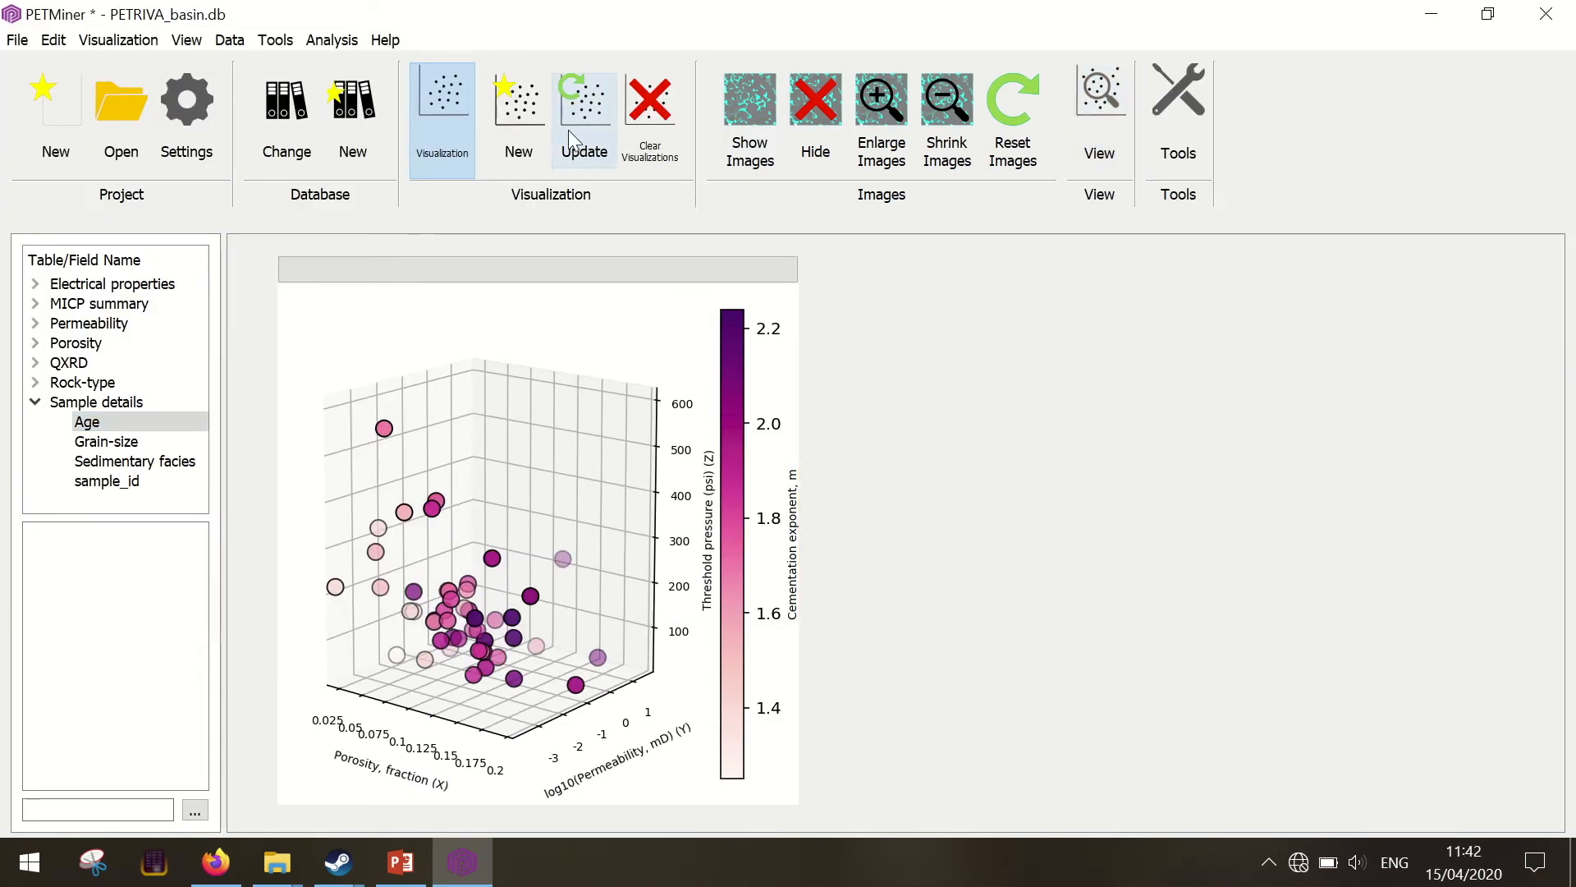
Start a new visualization with Porosity at 5000 psi net stress on X and Kg at 5000 psi net stress on Y
click(526, 115)
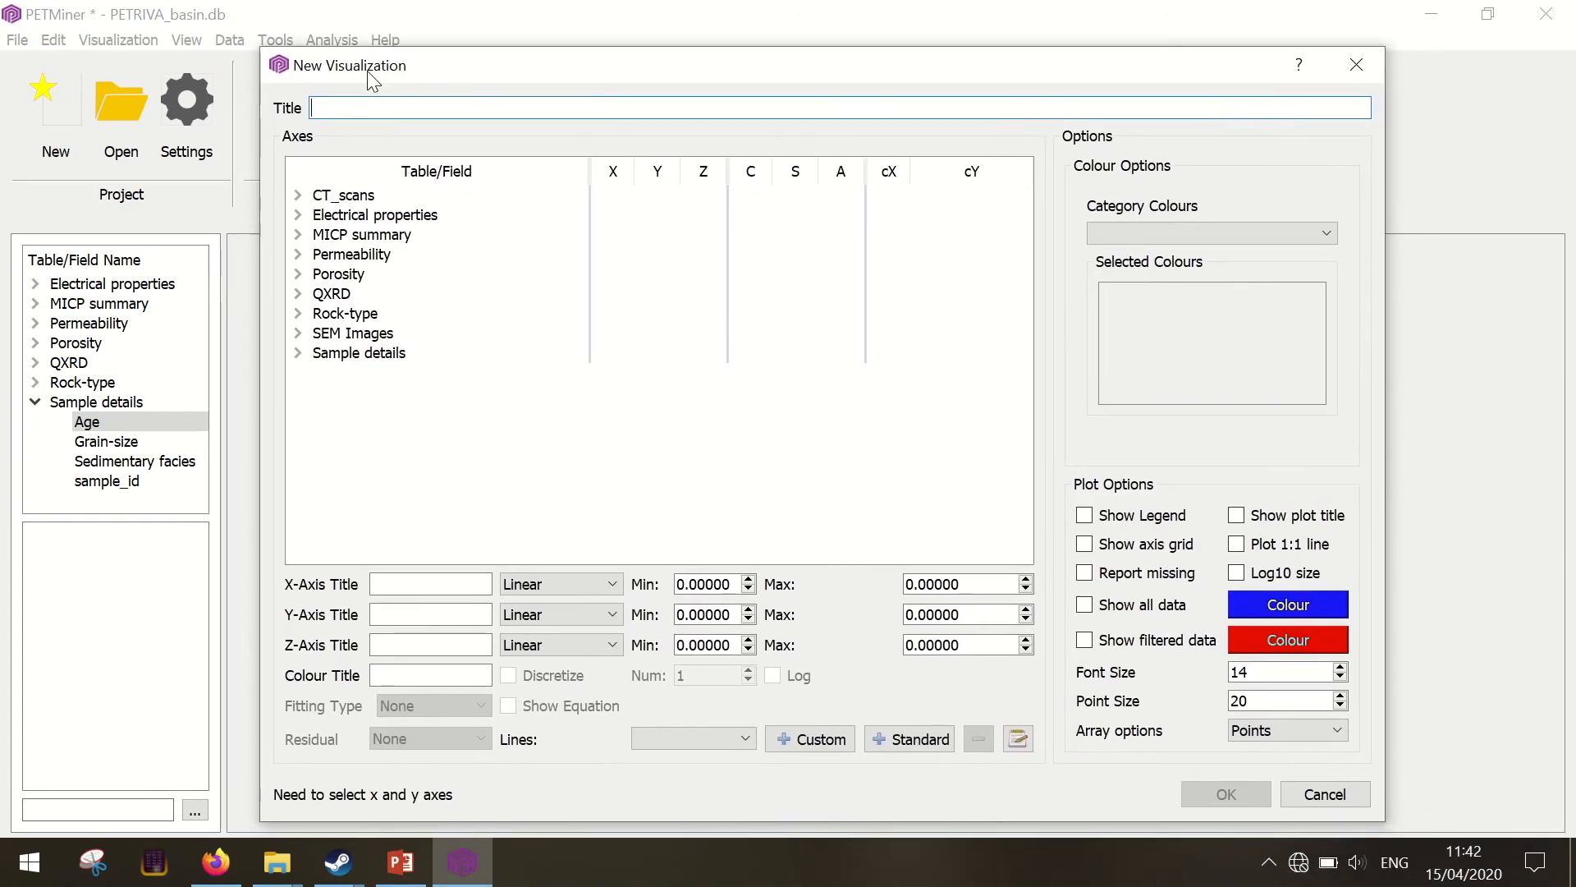
drag(368, 72, 349, 68)
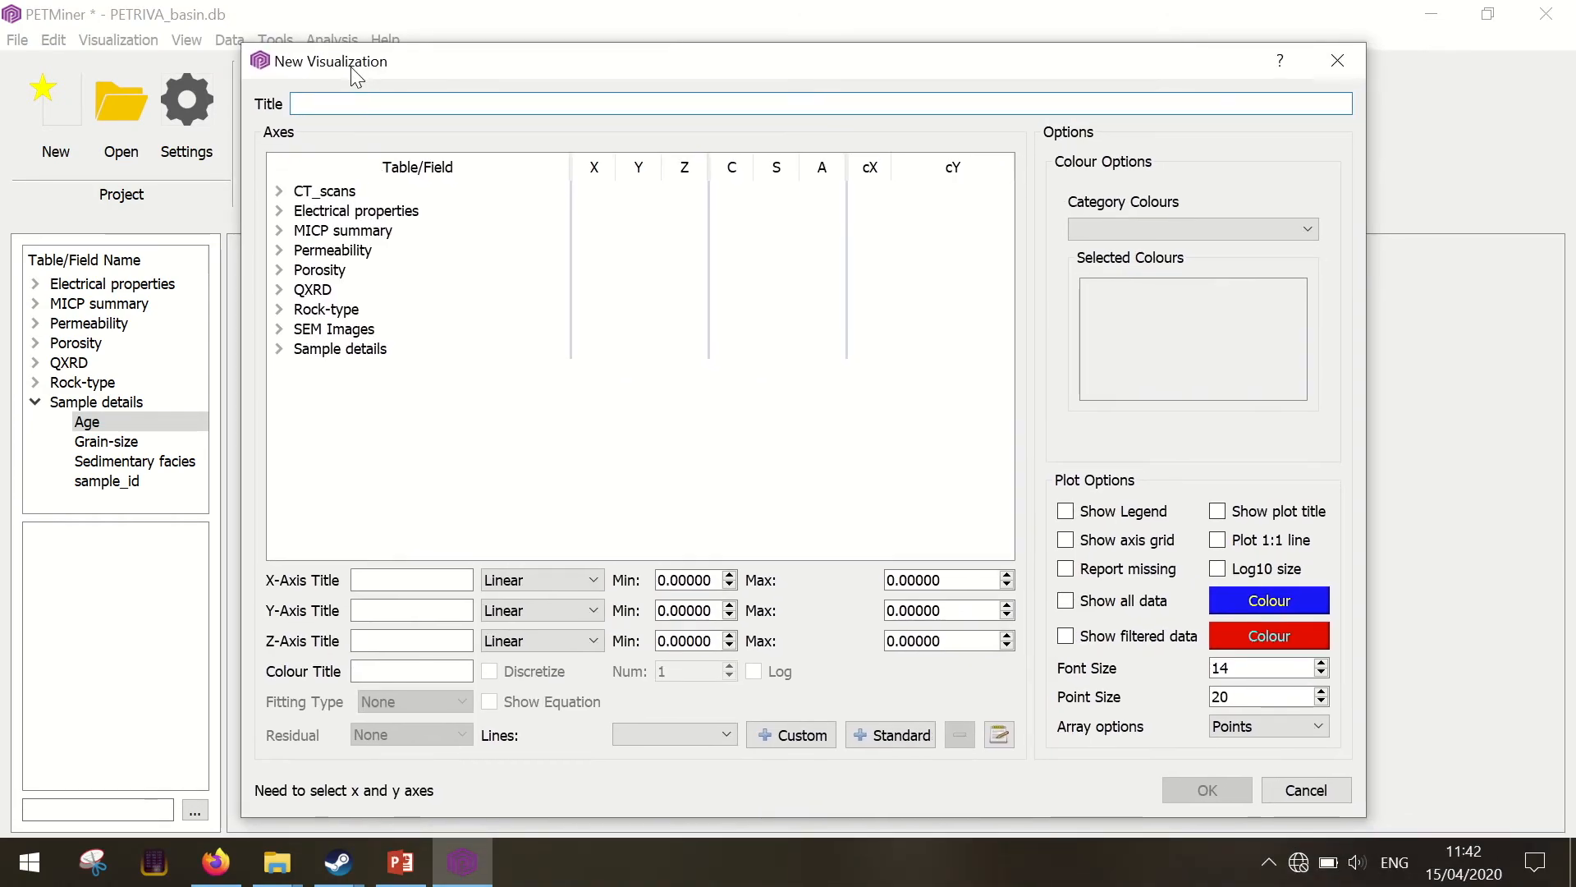
click(278, 269)
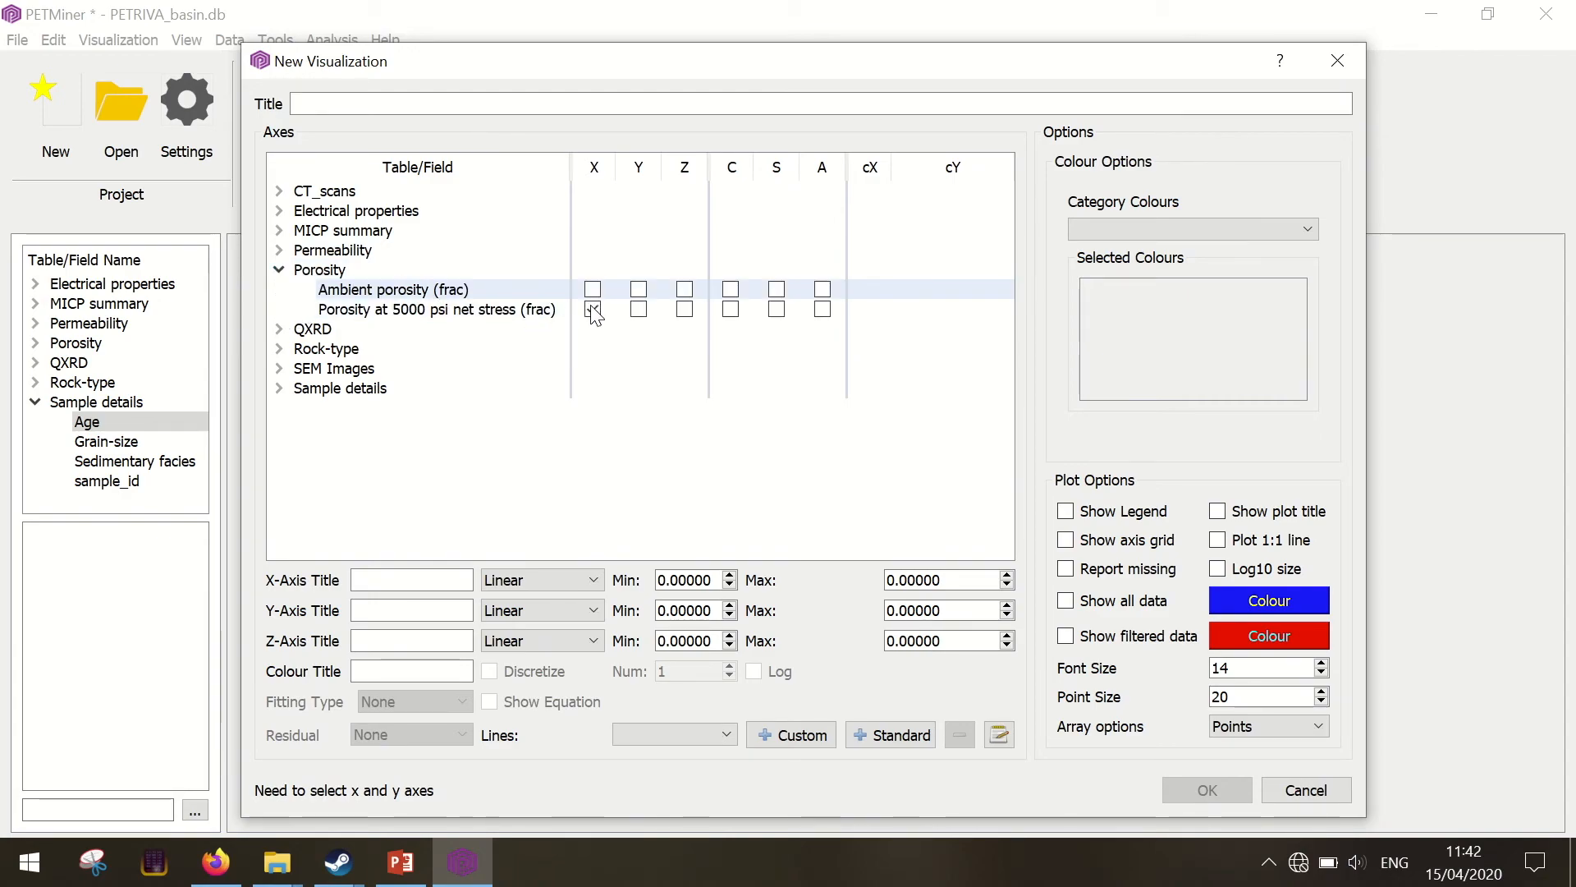
click(593, 310)
click(280, 249)
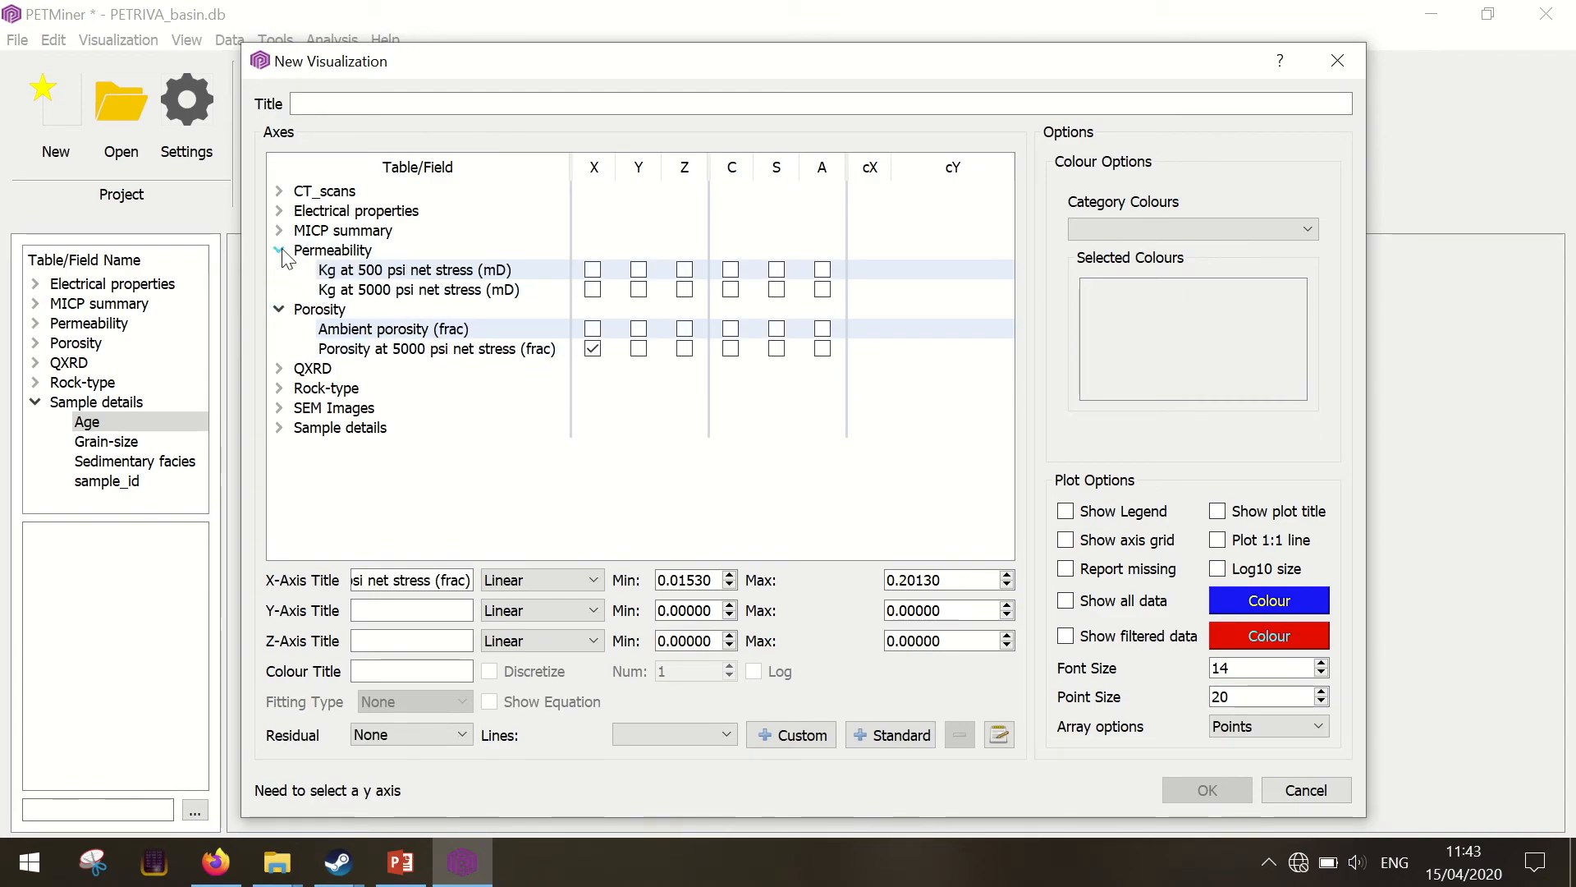
click(639, 290)
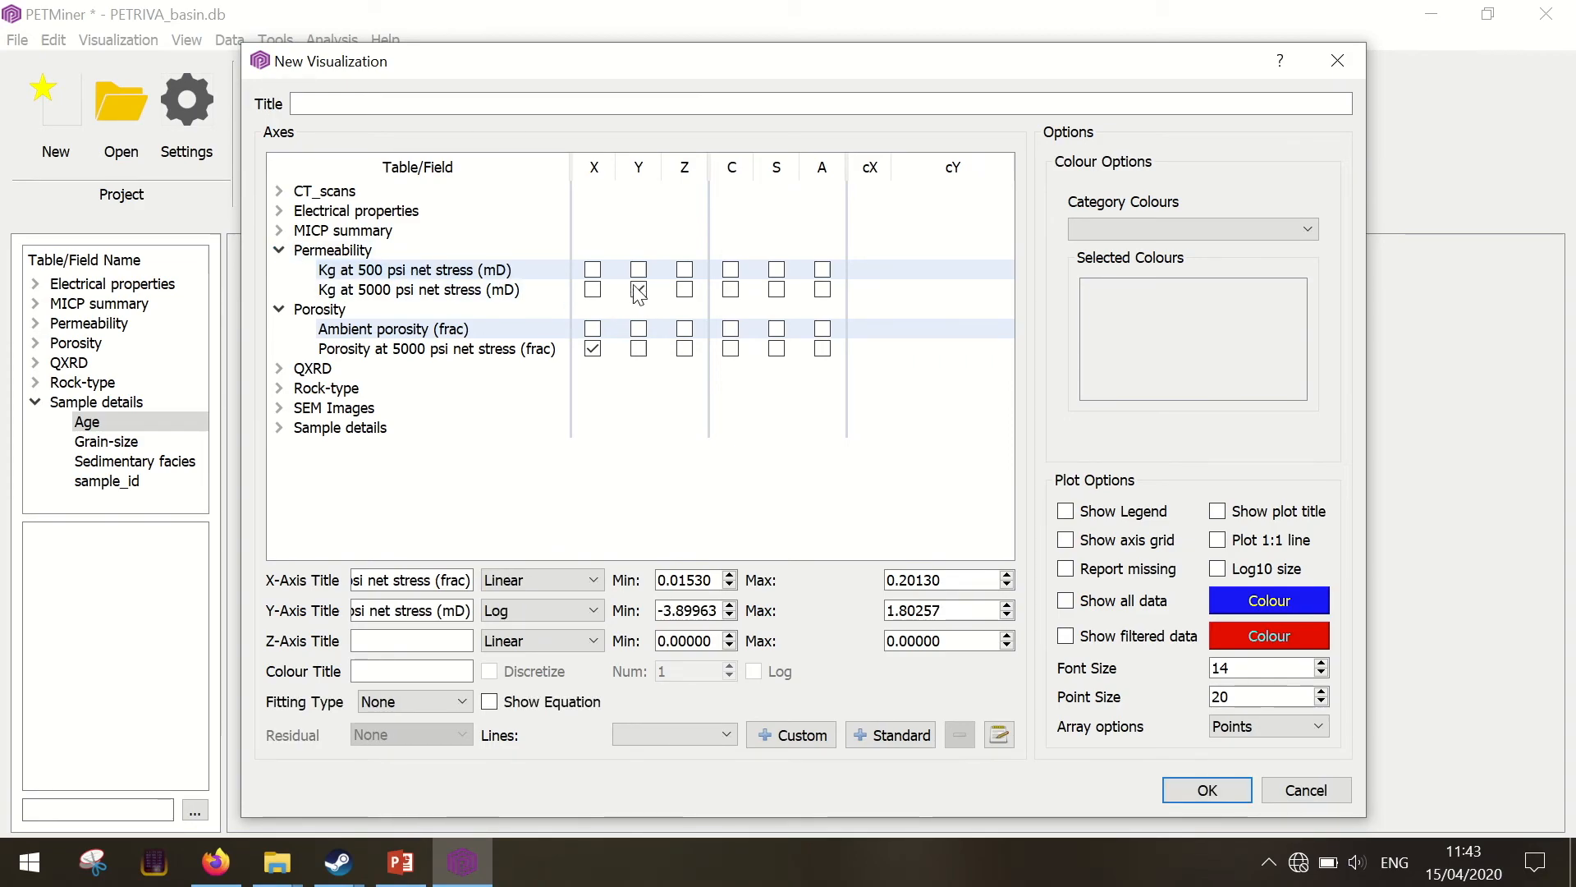
Size the points by Cementation exponent, m, create the new visualization and select it
click(280, 212)
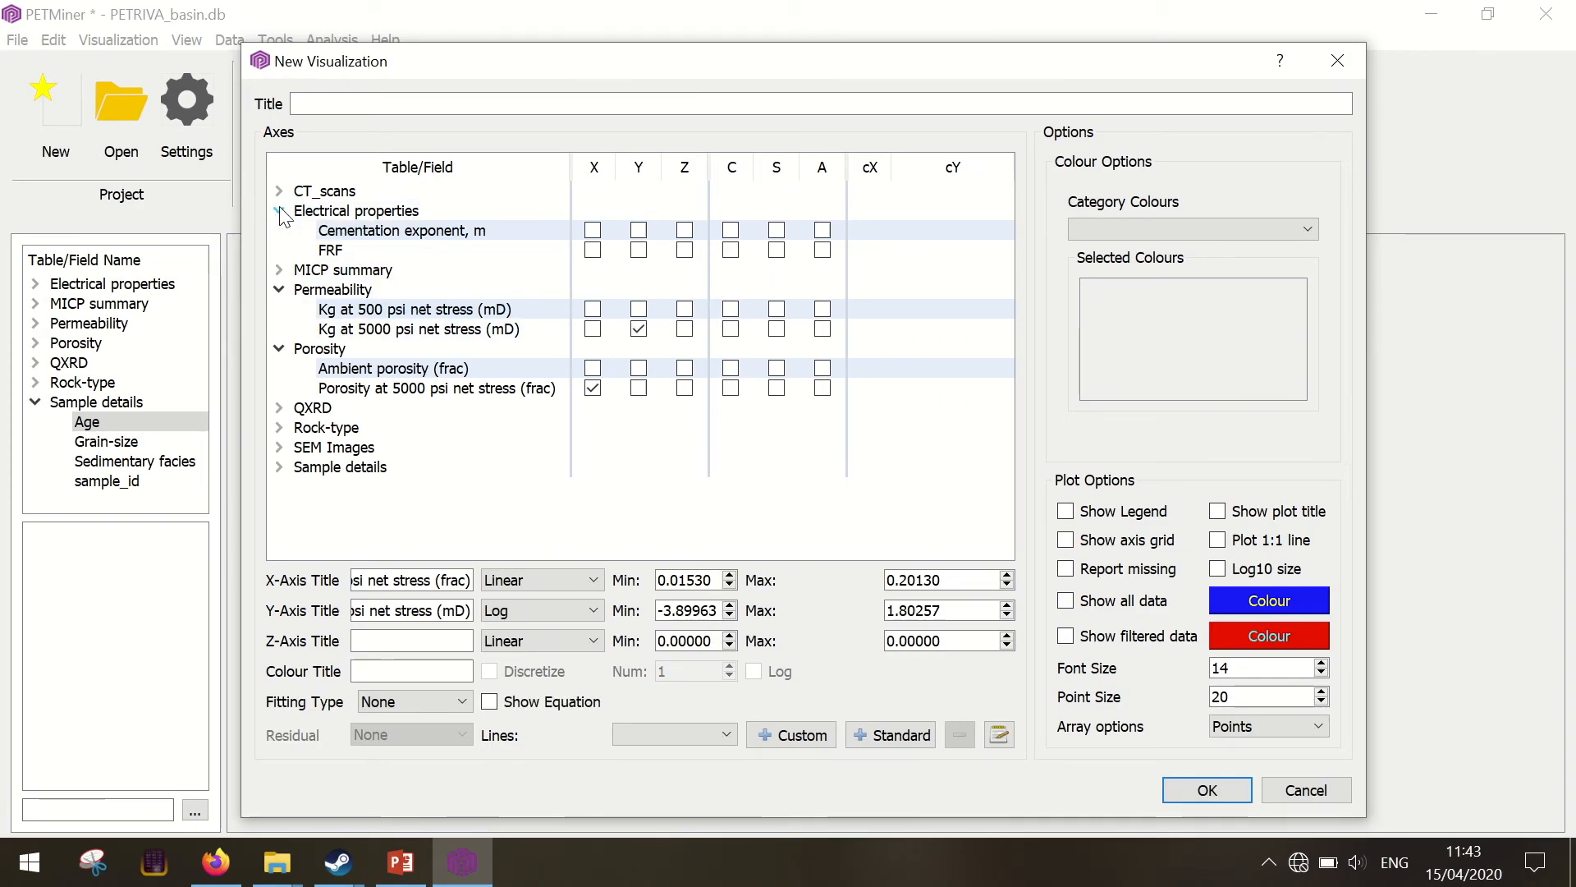
click(778, 232)
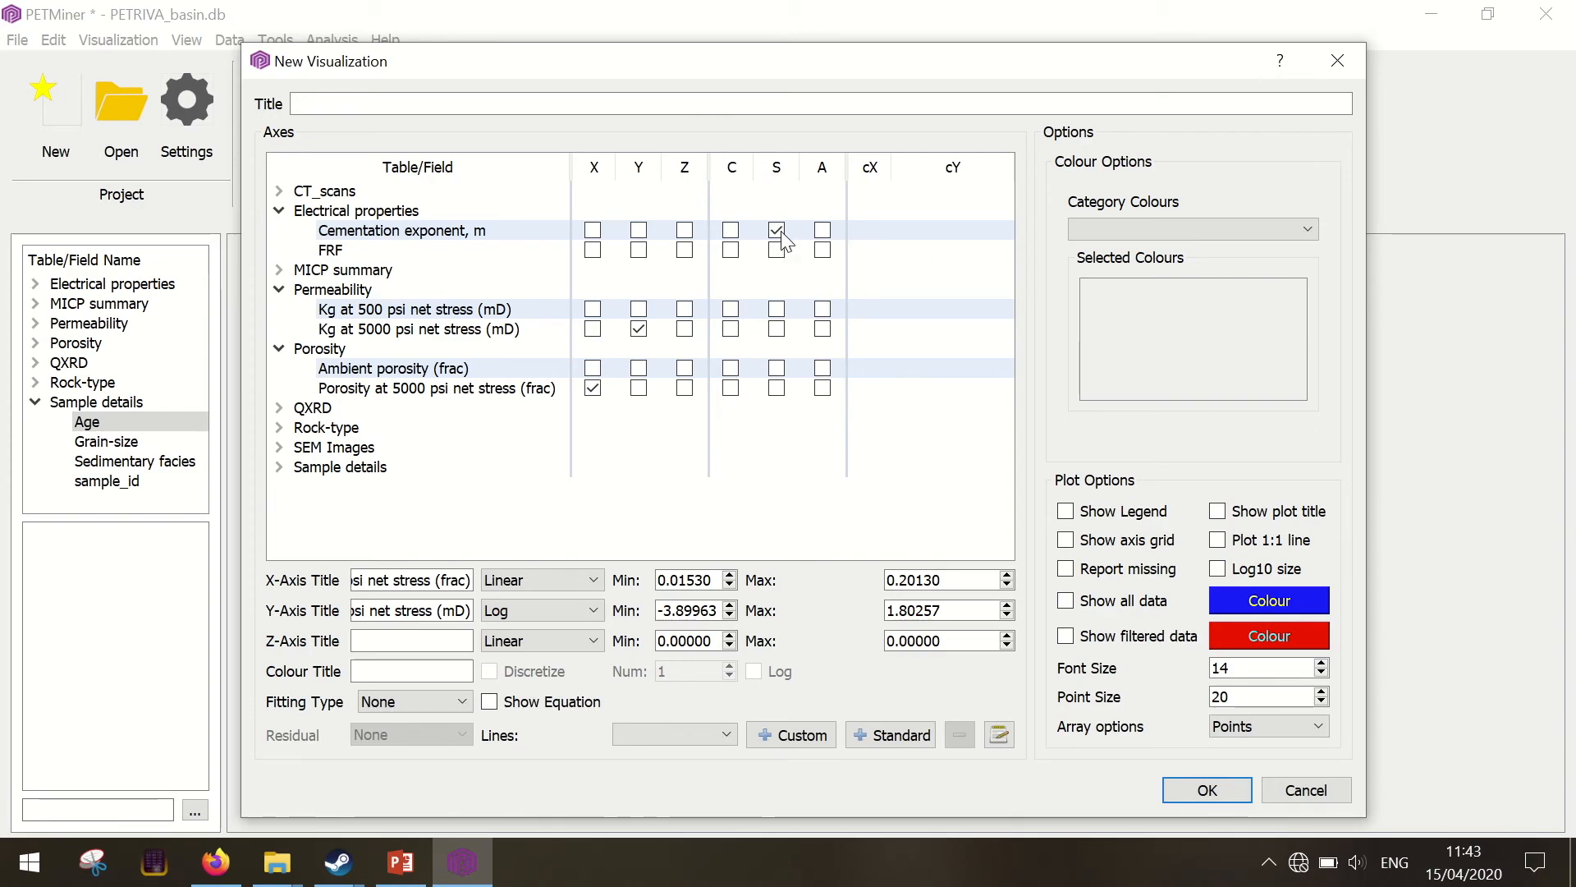
click(1203, 790)
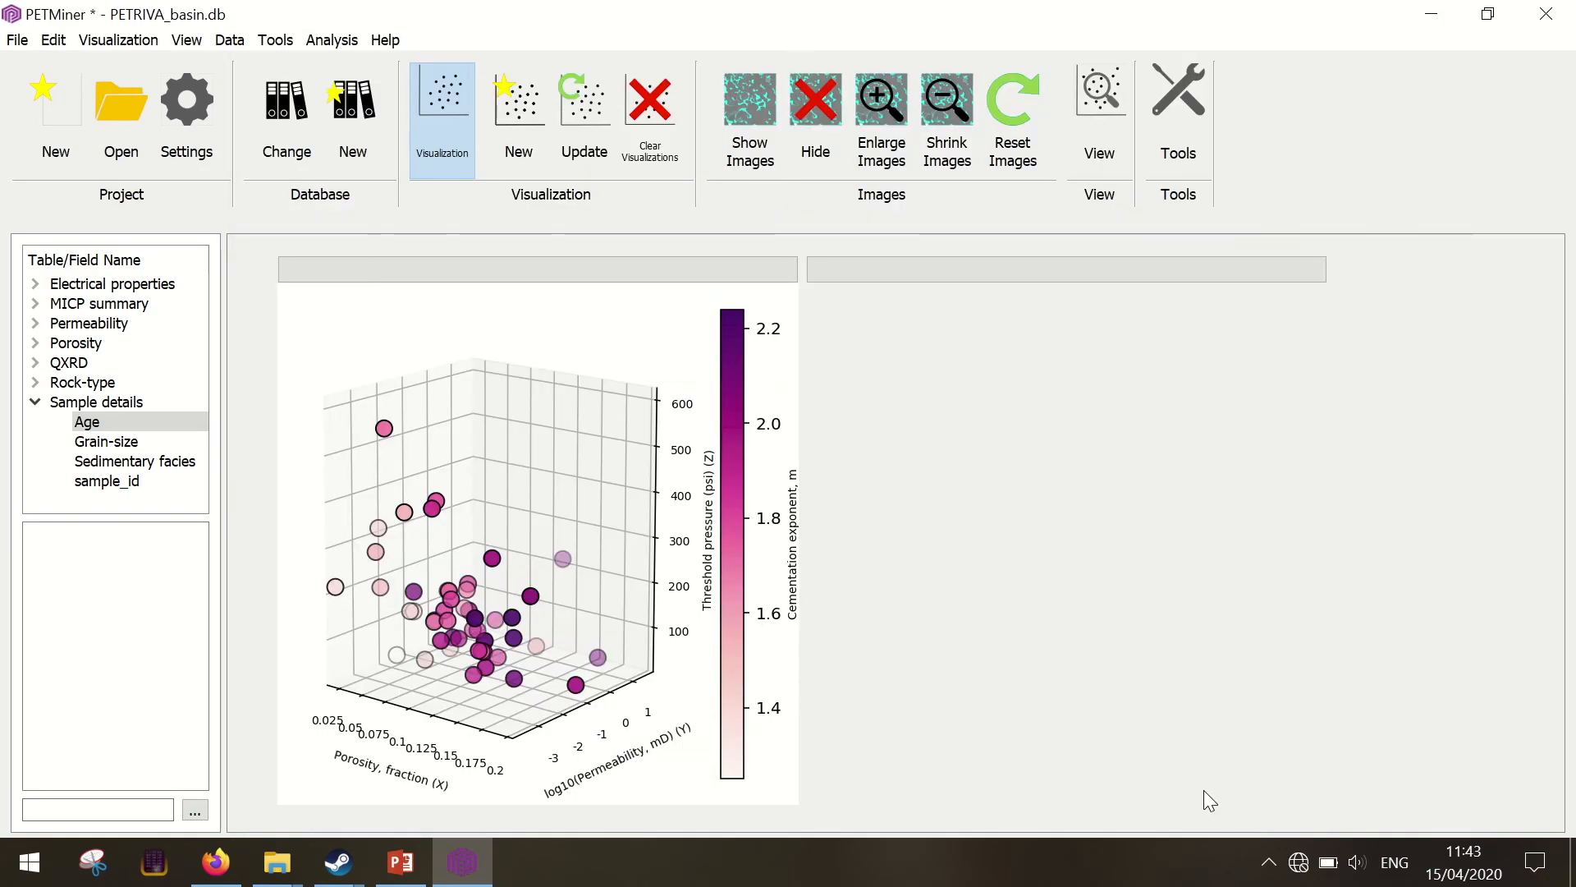
click(1130, 274)
scroll(1231, 657, down, 3)
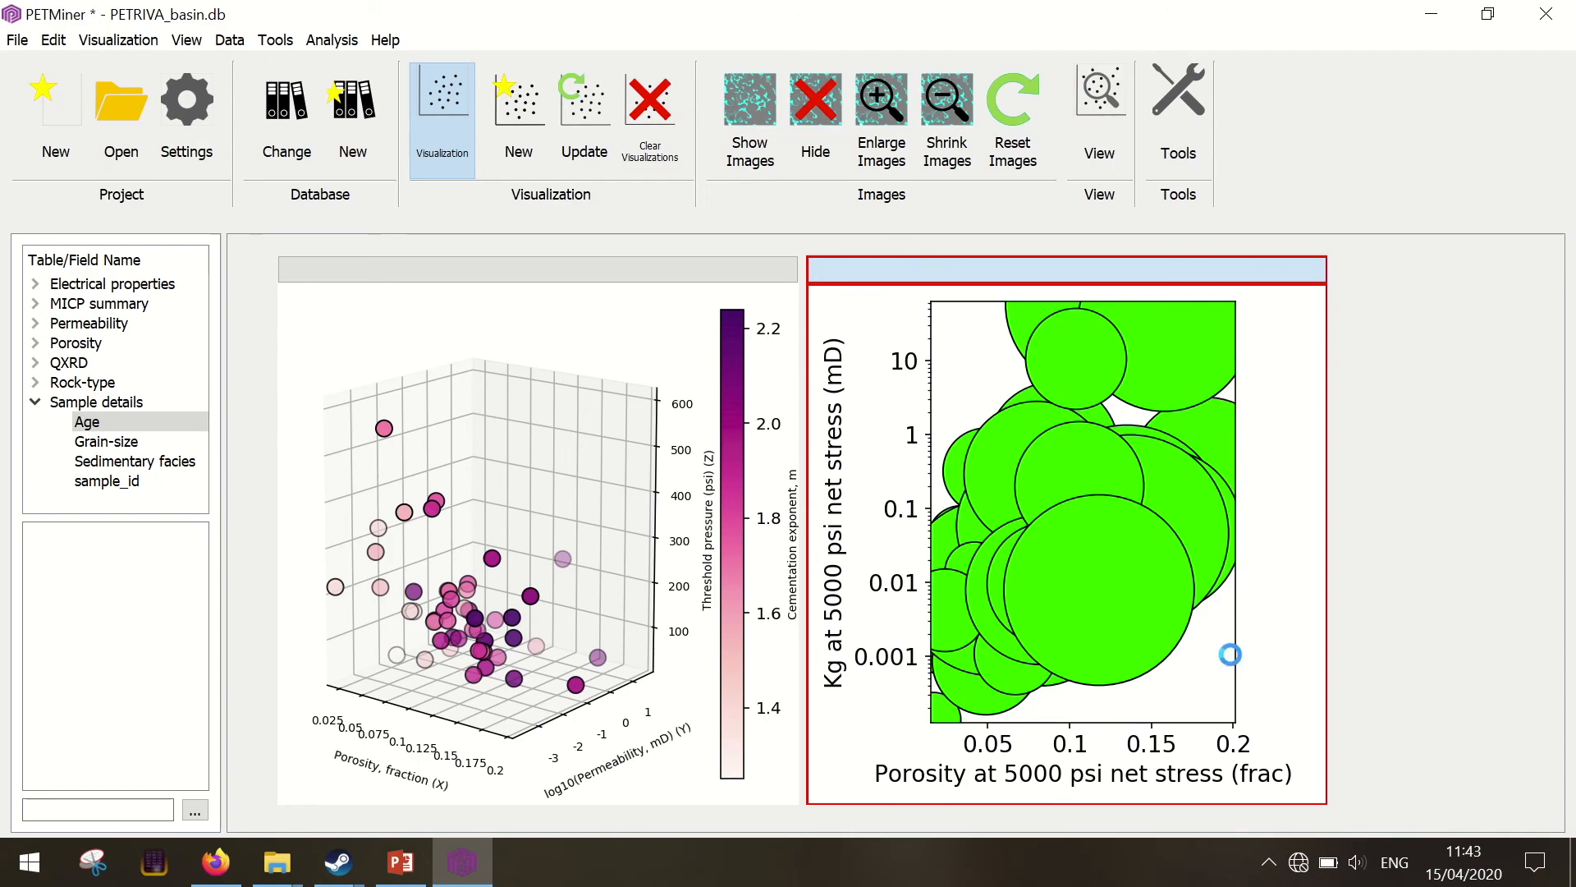